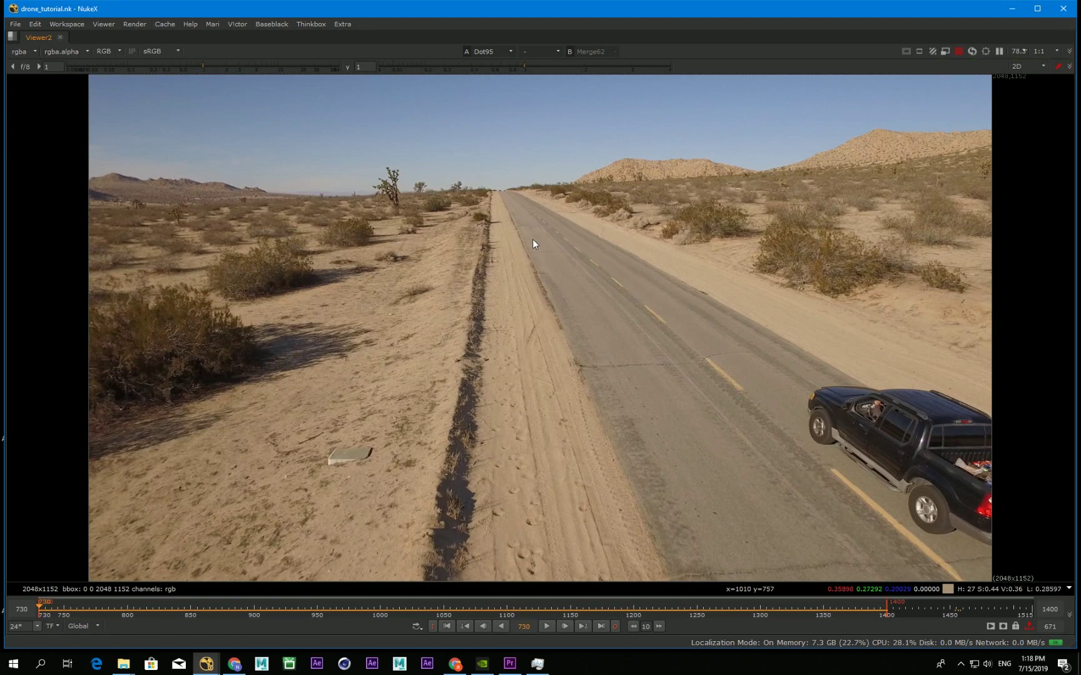
Step: Play the drone footage and add a CameraTracker node to the Read14 plate
{"action": "key", "text": "l"}
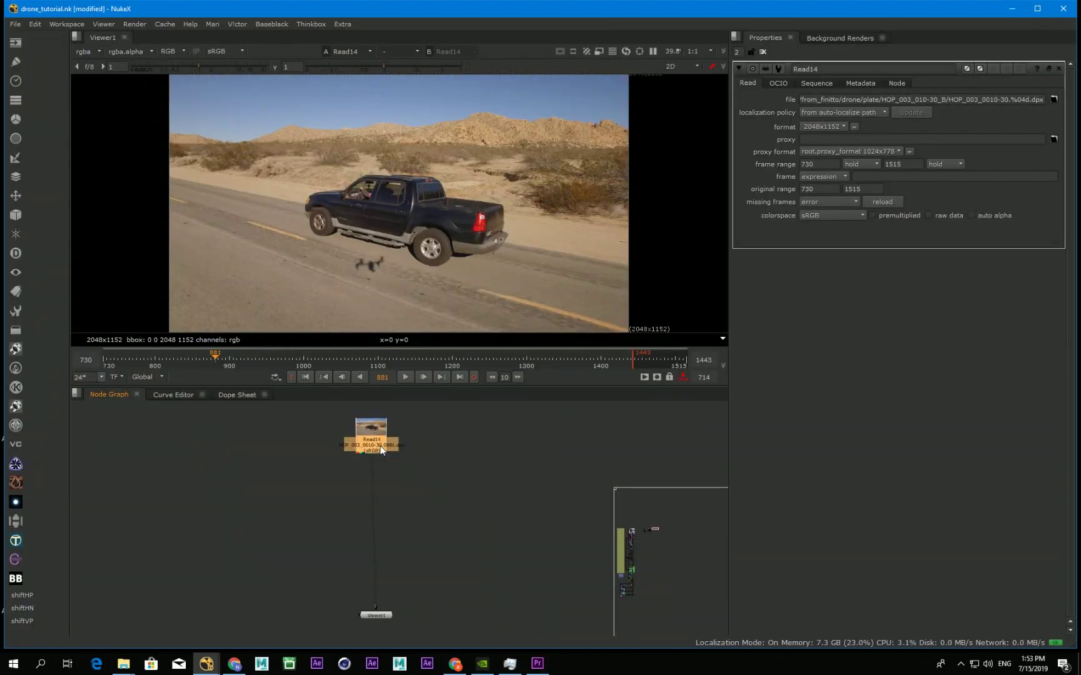
{"action": "key", "text": "Tab"}
{"action": "type", "text": "came"}
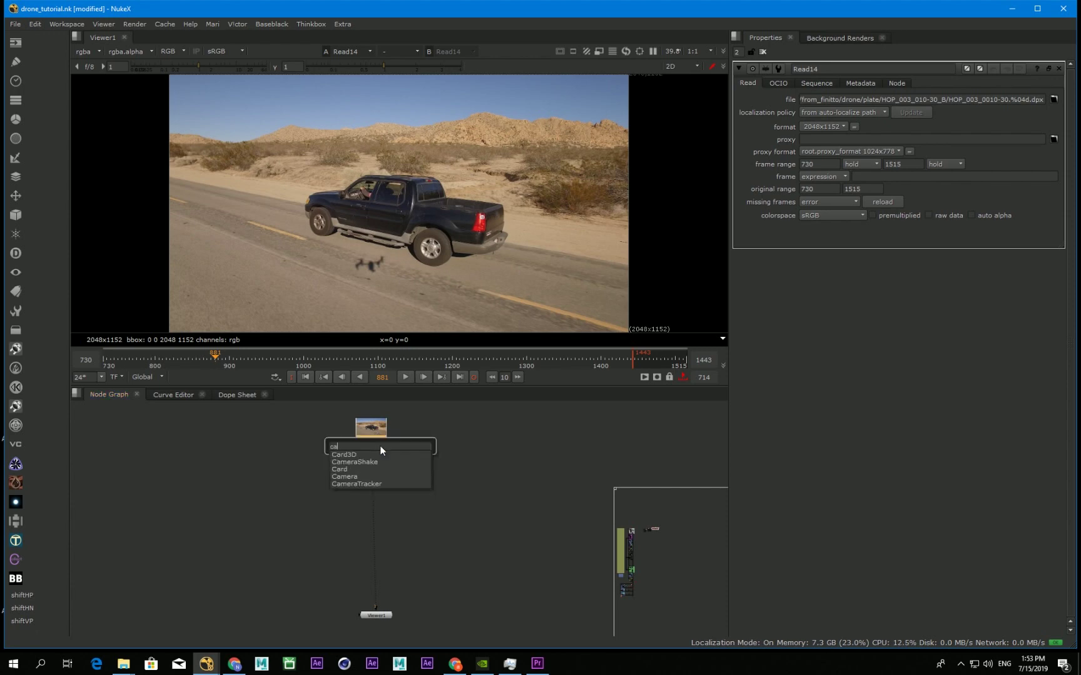
{"action": "key", "text": "Down"}
{"action": "key", "text": "Down"}
{"action": "key", "text": "Return"}
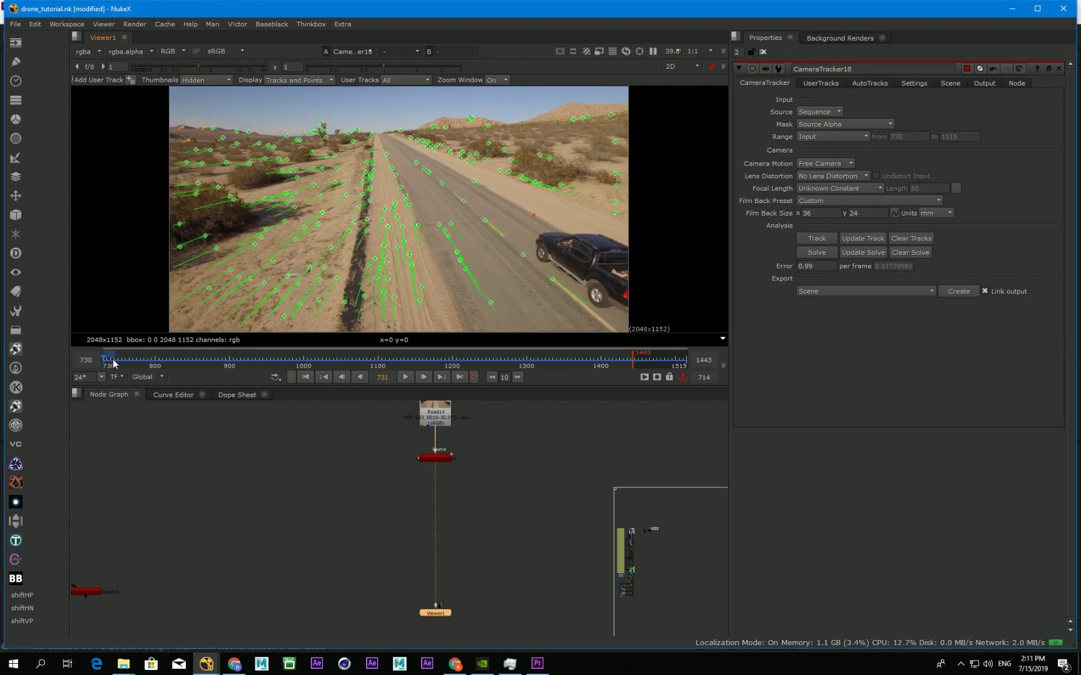
Step: Scrub through the tracked shot, create a linked Scene from the camera solve, and show that Scene in the viewer
{"action": "left_click_drag", "start_coordinate": [125, 368], "coordinate": [283, 372]}
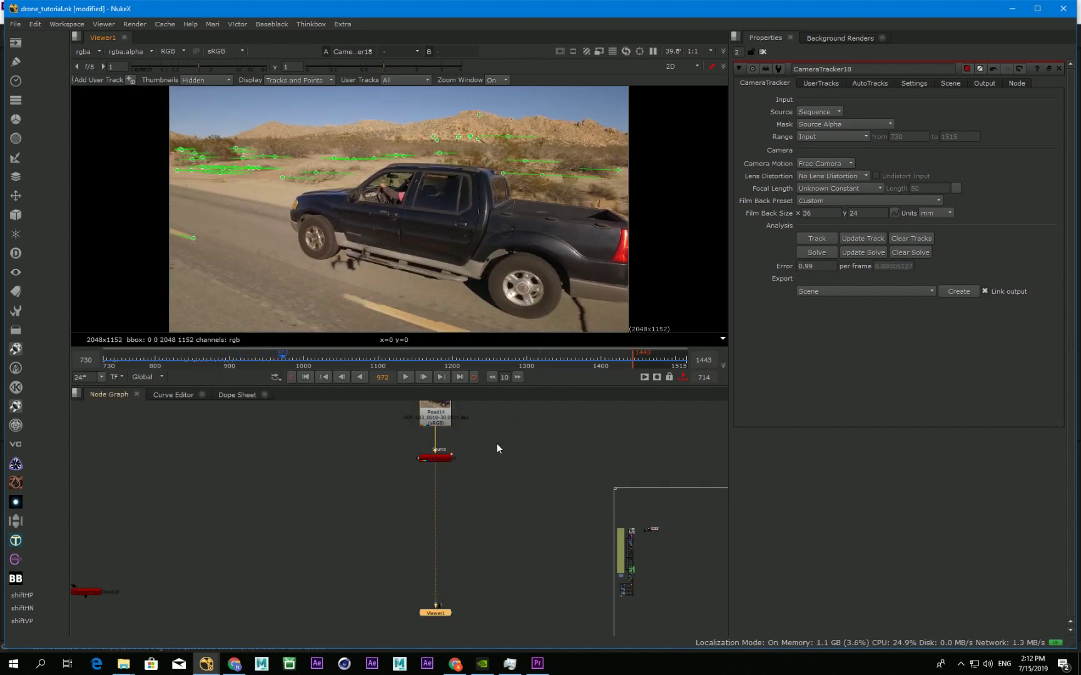
{"action": "left_click", "coordinate": [971, 292]}
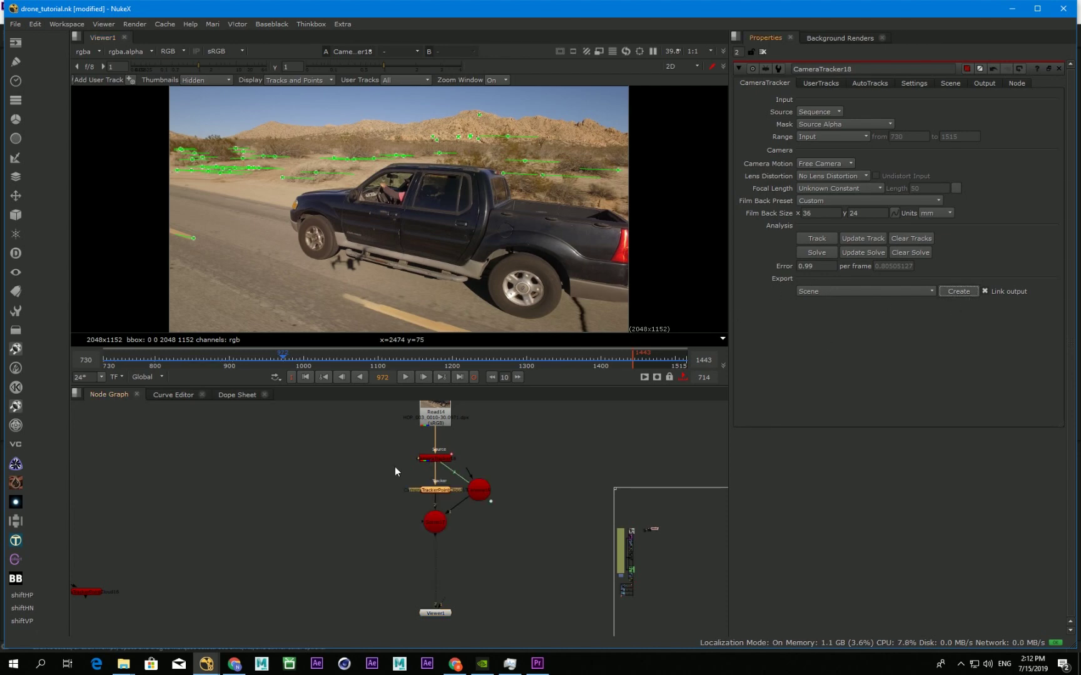
{"action": "left_click", "coordinate": [436, 522]}
{"action": "key", "text": "1"}
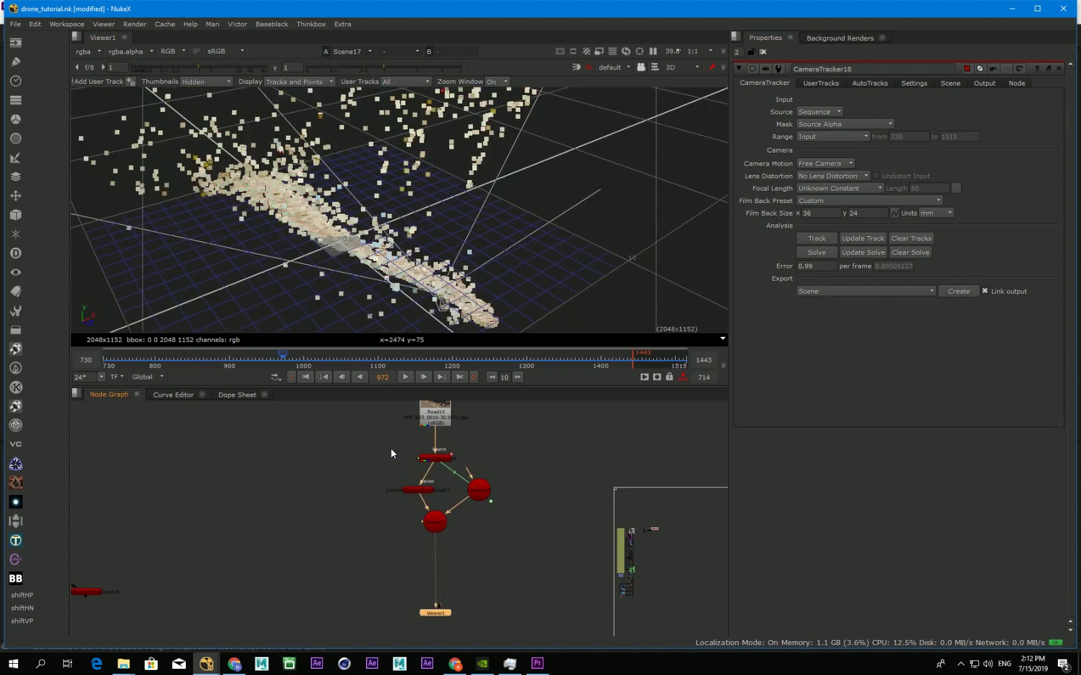
Step: Inspect the point cloud, and from the right-side view set the CameraTracker's scene rotation X to -12 to level the ground
{"action": "left_click_drag", "start_coordinate": [259, 363], "coordinate": [218, 364]}
{"action": "left_click_drag", "start_coordinate": [321, 302], "coordinate": [271, 248], "text": "ctrl"}
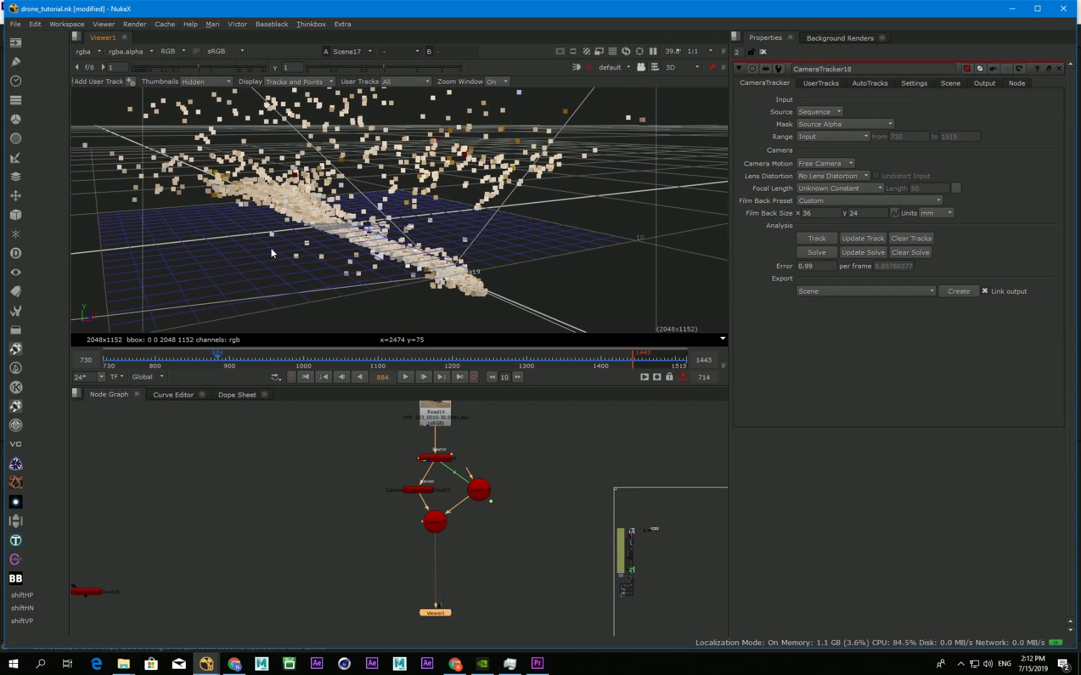
{"action": "left_click_drag", "start_coordinate": [340, 251], "coordinate": [404, 278], "text": "ctrl"}
{"action": "mouse_move", "coordinate": [289, 226]}
{"action": "left_mouse_down", "text": "ctrl"}
{"action": "mouse_move", "coordinate": [309, 199]}
{"action": "mouse_move", "coordinate": [294, 219]}
{"action": "left_mouse_up", "text": "ctrl"}
{"action": "left_click_drag", "start_coordinate": [431, 263], "coordinate": [405, 362], "text": "ctrl"}
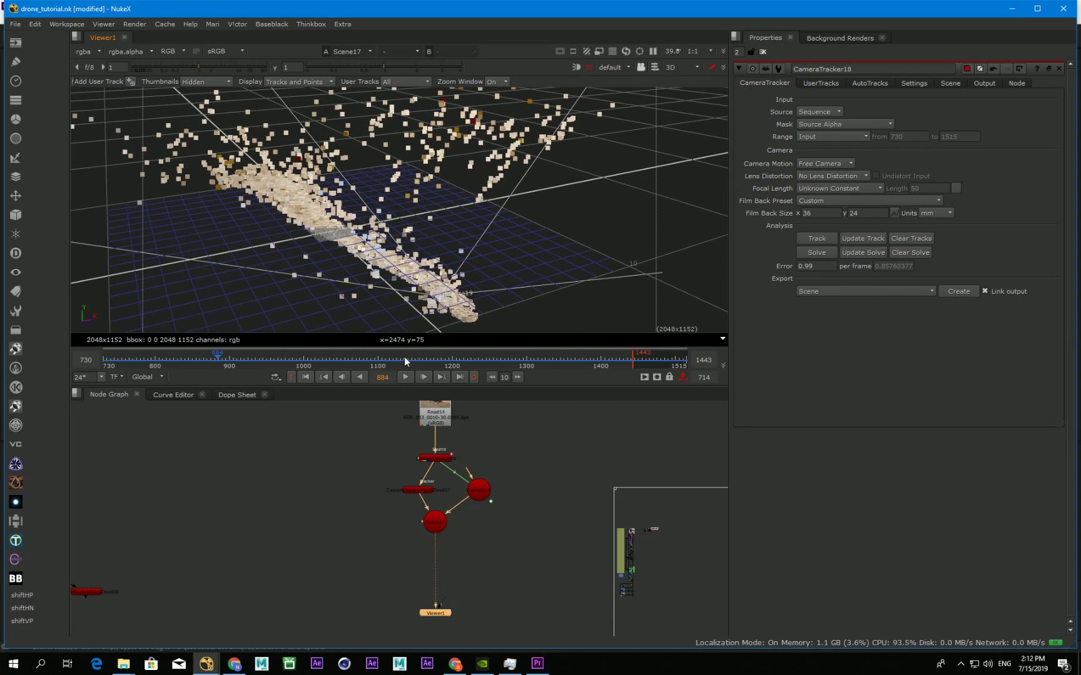
{"action": "left_click", "coordinate": [441, 461]}
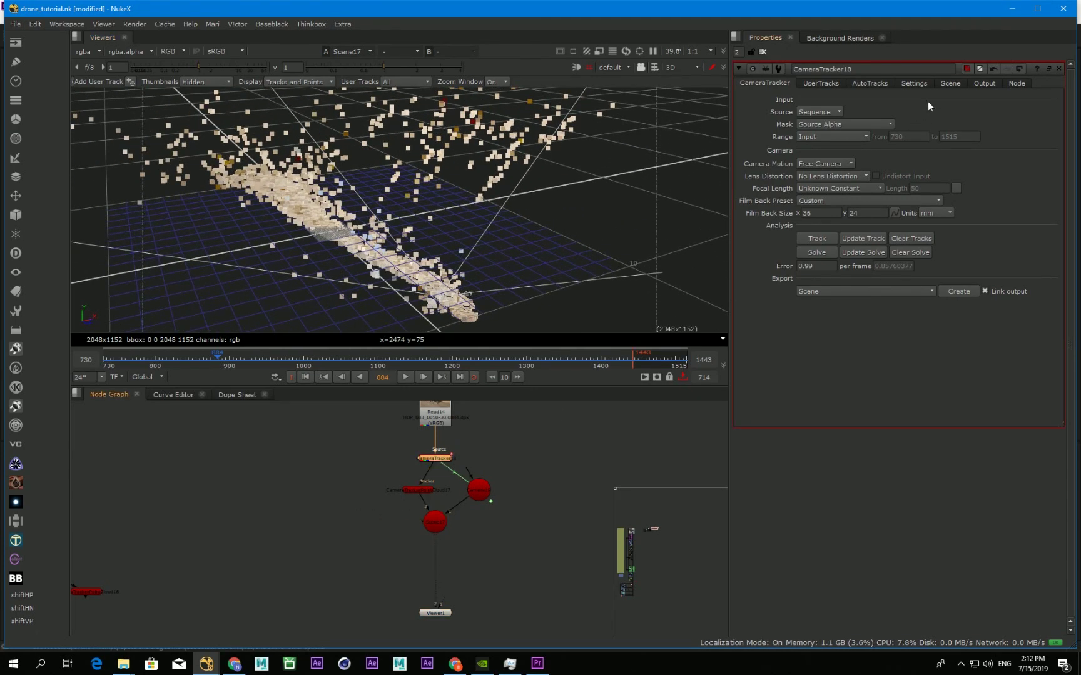
{"action": "left_click", "coordinate": [950, 83]}
{"action": "left_click", "coordinate": [678, 67]}
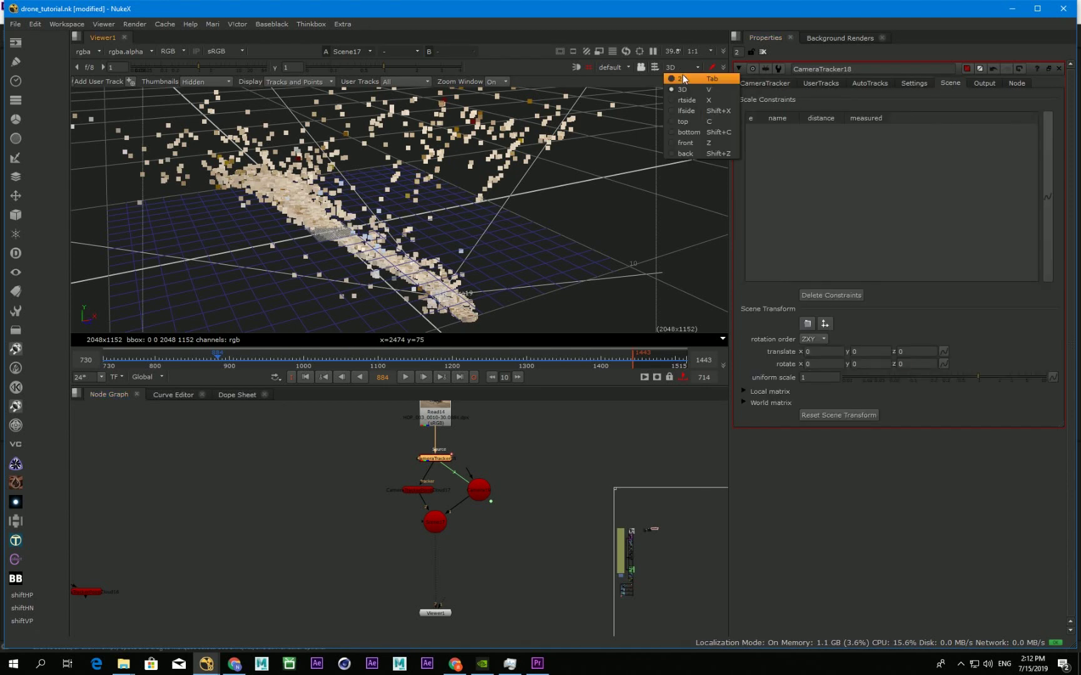
{"action": "left_click", "coordinate": [682, 101]}
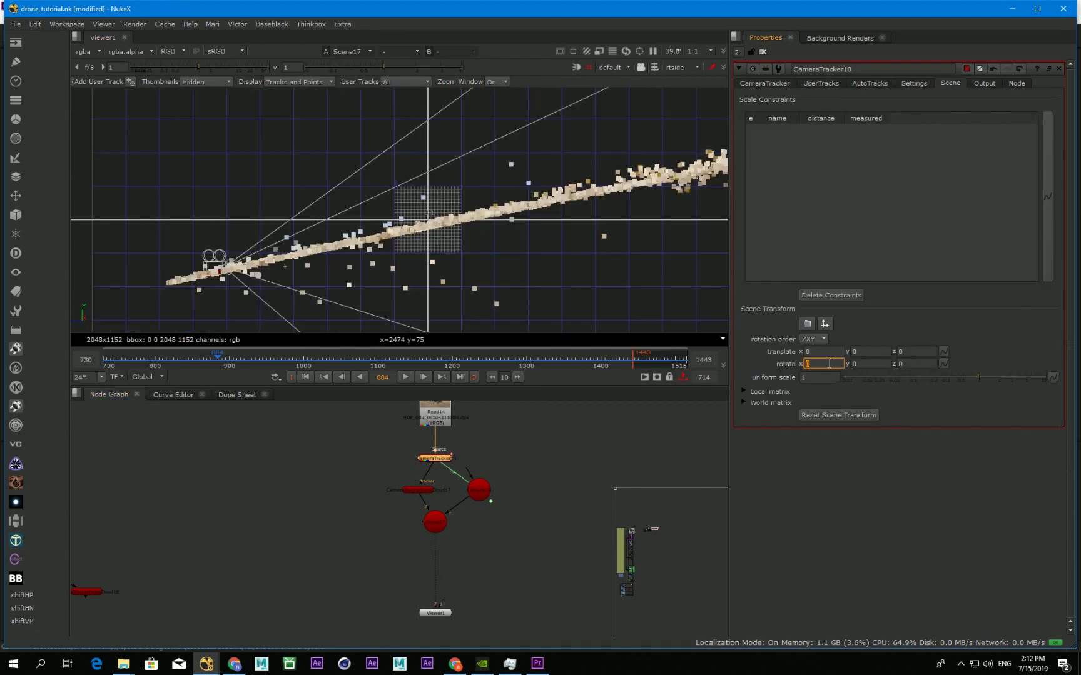
{"action": "scroll", "coordinate": [829, 363], "scroll_direction": "down", "scroll_amount": 12}
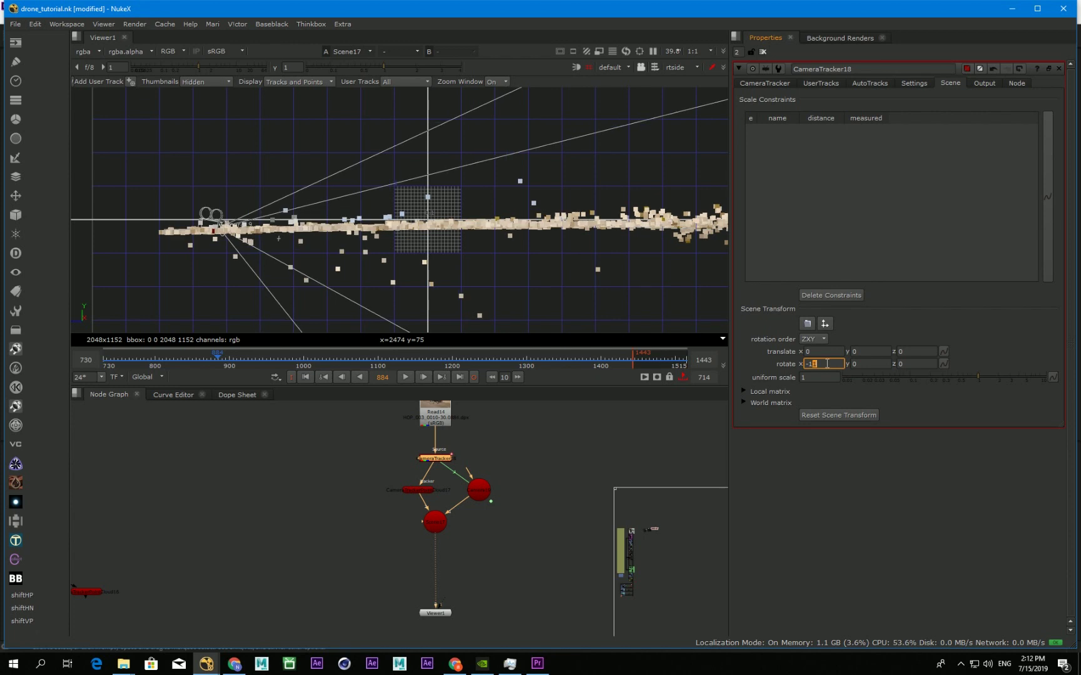
{"action": "scroll", "coordinate": [827, 363], "scroll_direction": "down", "scroll_amount": 1}
Step: From the front view, set the CameraTracker scene's translate Y to 0.2 and rotate Z to -1
{"action": "left_click", "coordinate": [682, 67]}
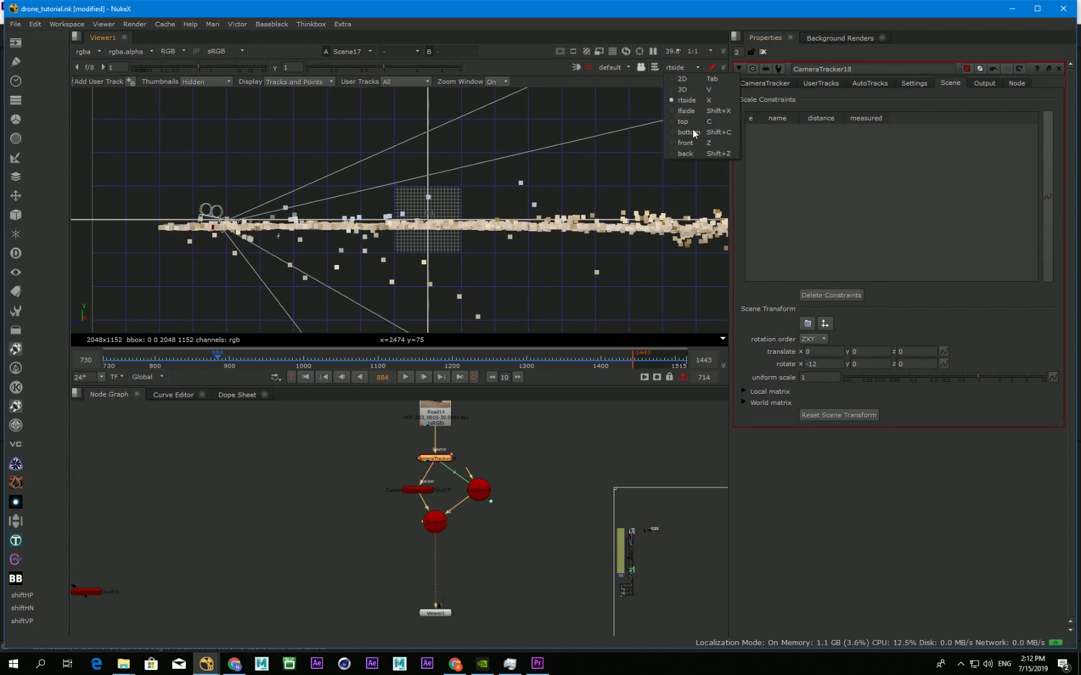
{"action": "left_click", "coordinate": [692, 143]}
{"action": "left_click", "coordinate": [871, 351]}
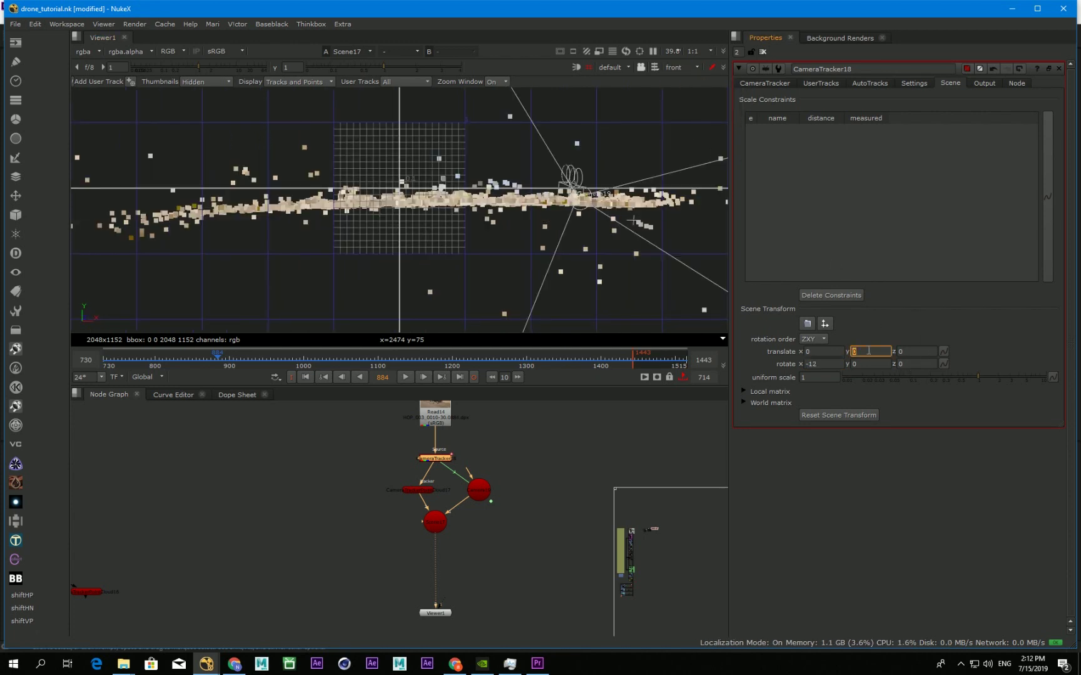
{"action": "scroll", "coordinate": [869, 352], "scroll_direction": "up", "scroll_amount": 3}
{"action": "scroll", "coordinate": [869, 352], "scroll_direction": "down", "scroll_amount": 3}
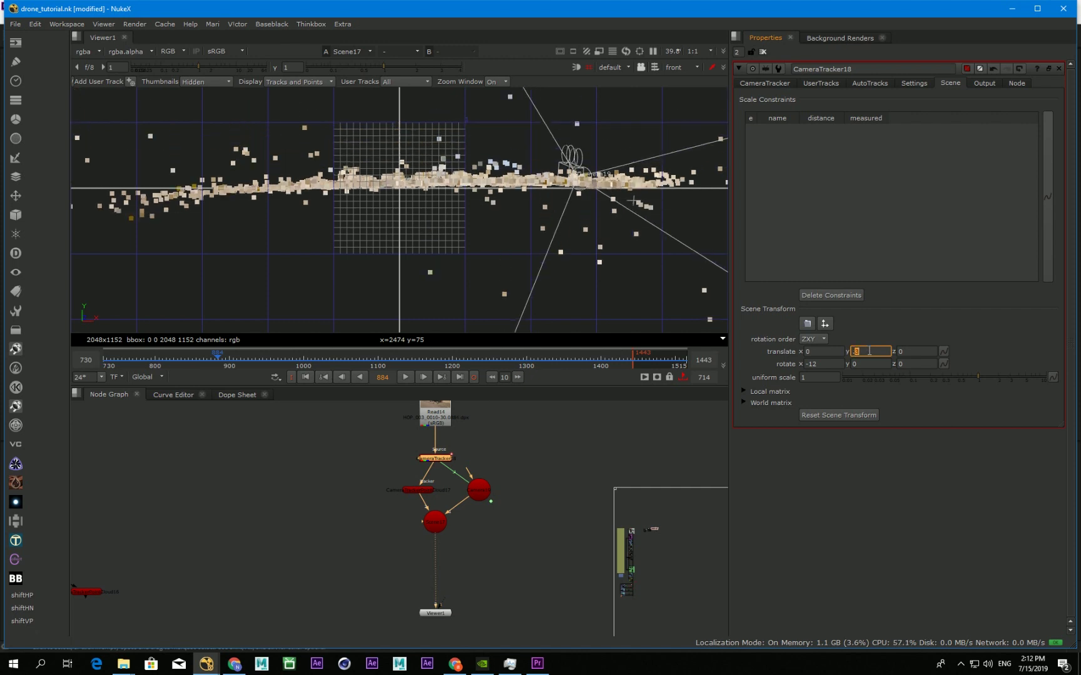
{"action": "left_click", "coordinate": [899, 365]}
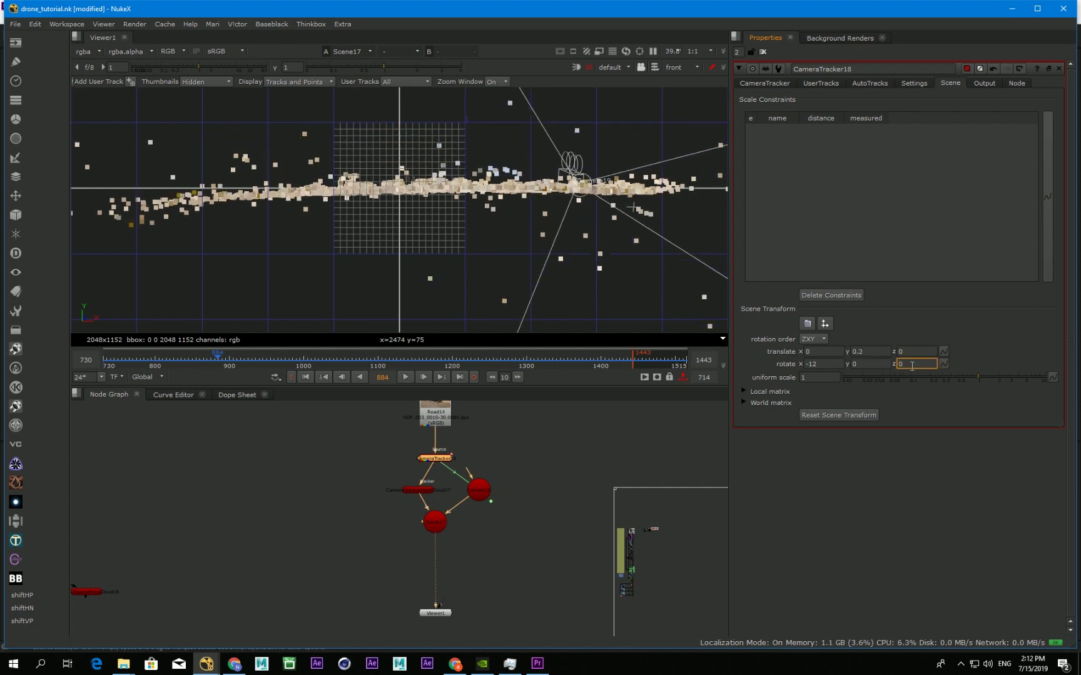
{"action": "scroll", "coordinate": [905, 364], "scroll_direction": "down", "scroll_amount": 1}
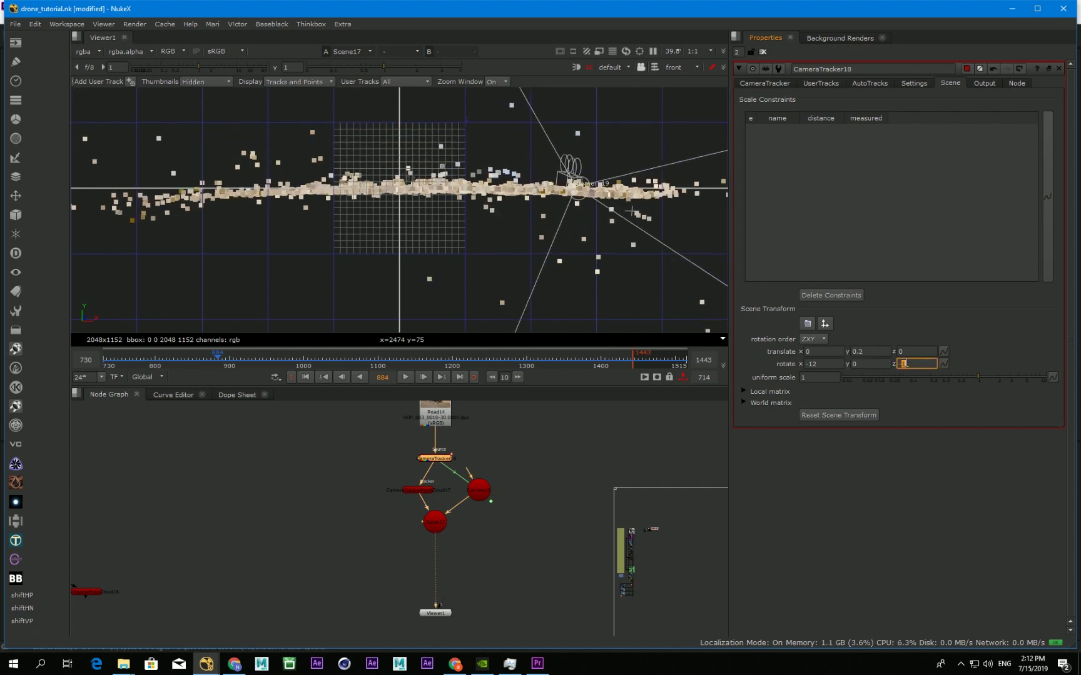
{"action": "left_click", "coordinate": [566, 479]}
Step: Return to the 3D view, add a Card node and connect it to the Scene
{"action": "left_click", "coordinate": [674, 67]}
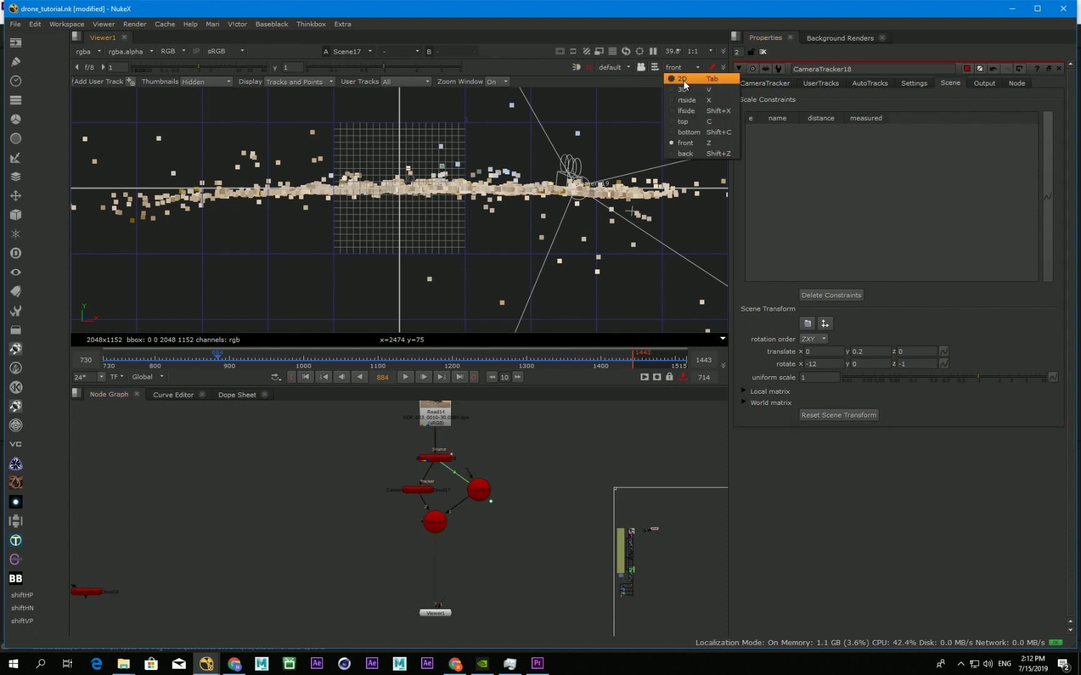
{"action": "left_click", "coordinate": [682, 80]}
{"action": "left_click_drag", "start_coordinate": [360, 288], "coordinate": [346, 251], "text": "ctrl"}
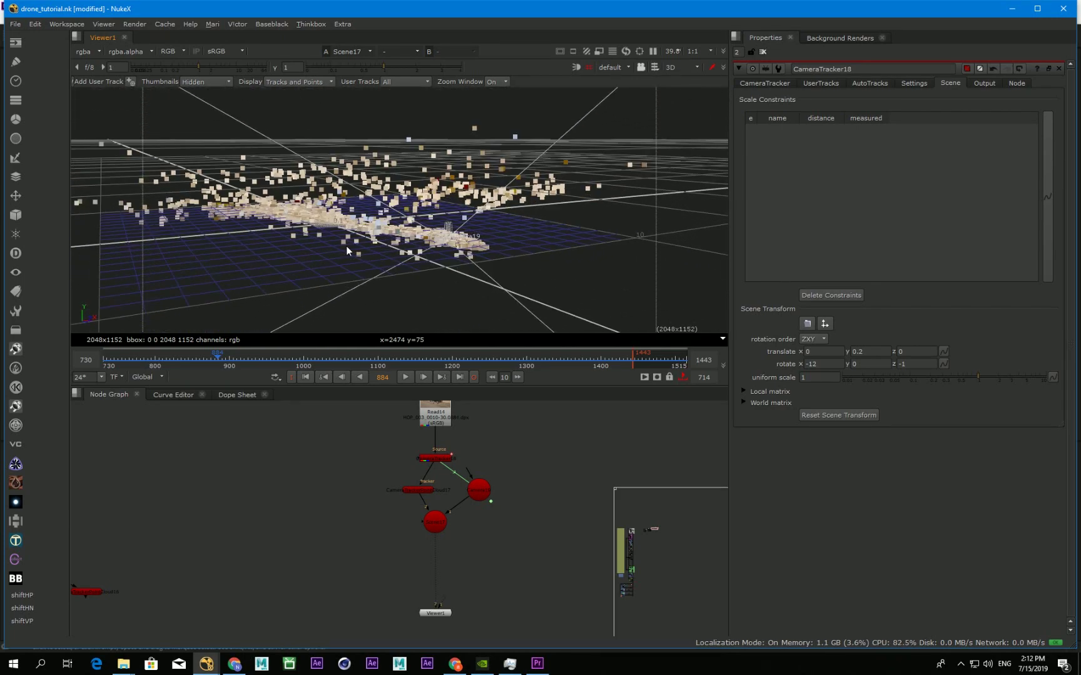
{"action": "key", "text": "Tab"}
{"action": "type", "text": "gr"}
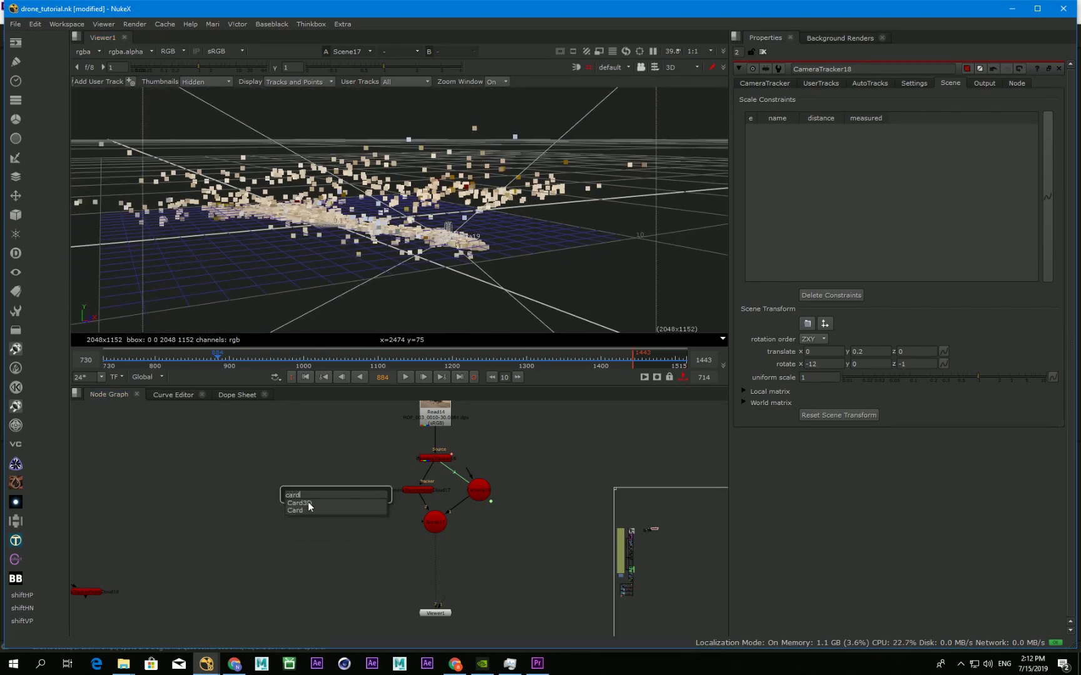
{"action": "key", "text": "Escape"}
{"action": "key", "text": "Tab"}
{"action": "type", "text": "card"}
{"action": "key", "text": "Return"}
{"action": "left_click_drag", "start_coordinate": [332, 501], "coordinate": [431, 519]}
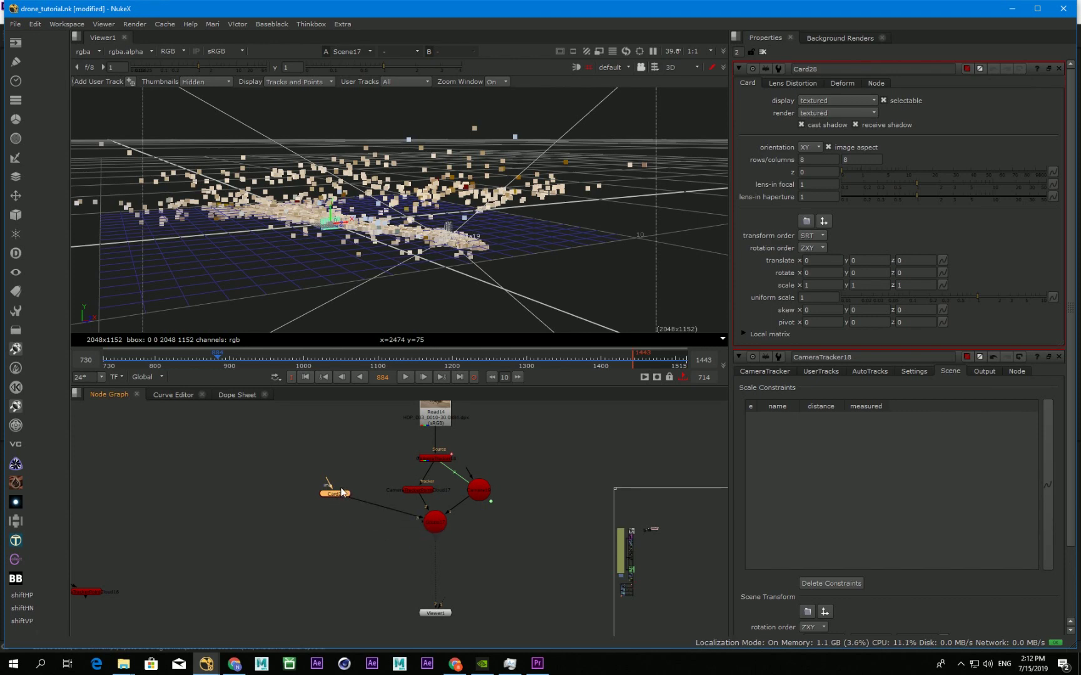
Step: Lay the card flat by setting its rotate X to 90, and enlarge it with uniform scale
{"action": "left_click", "coordinate": [814, 273]}
{"action": "type", "text": "90"}
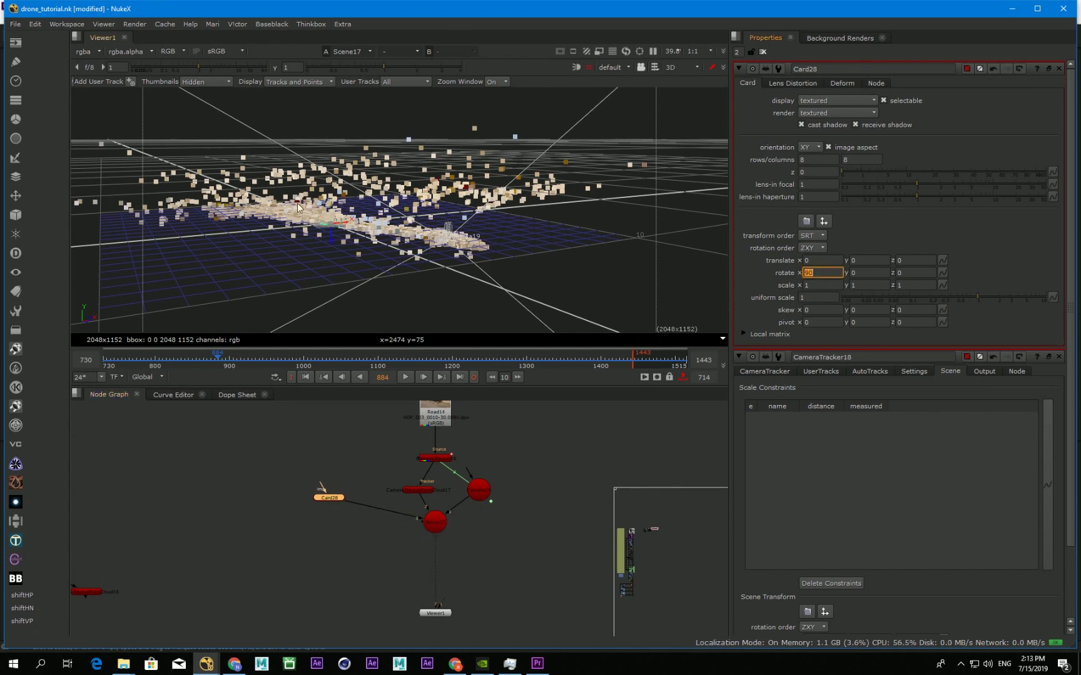
{"action": "left_click_drag", "start_coordinate": [299, 208], "coordinate": [285, 160], "text": "ctrl"}
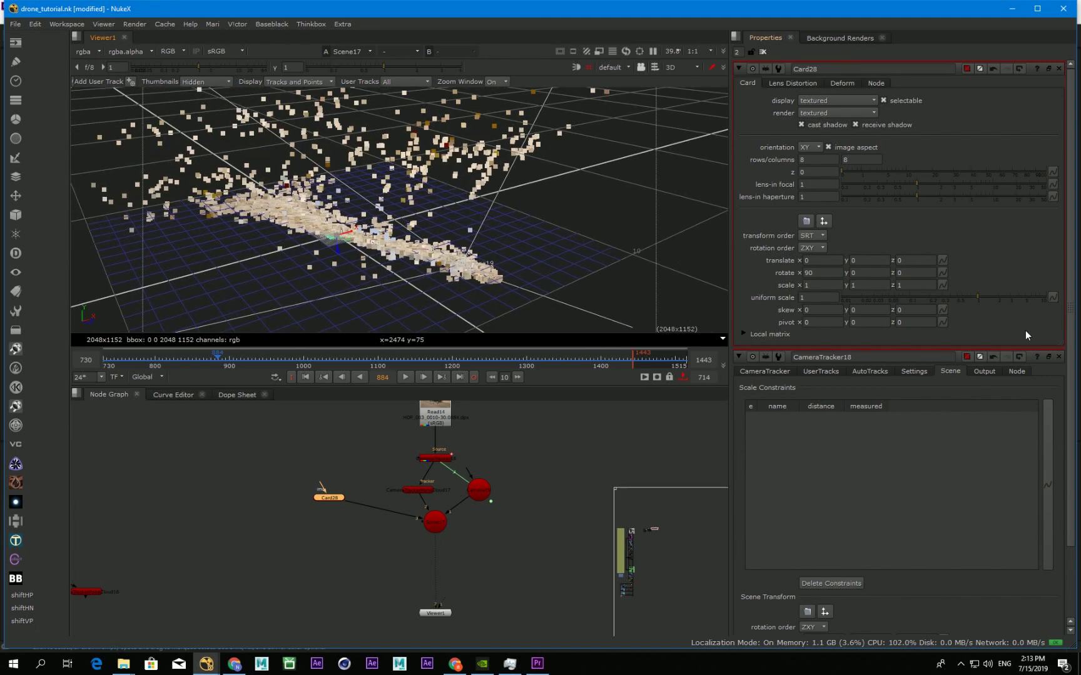
{"action": "left_click_drag", "start_coordinate": [977, 303], "coordinate": [1046, 298]}
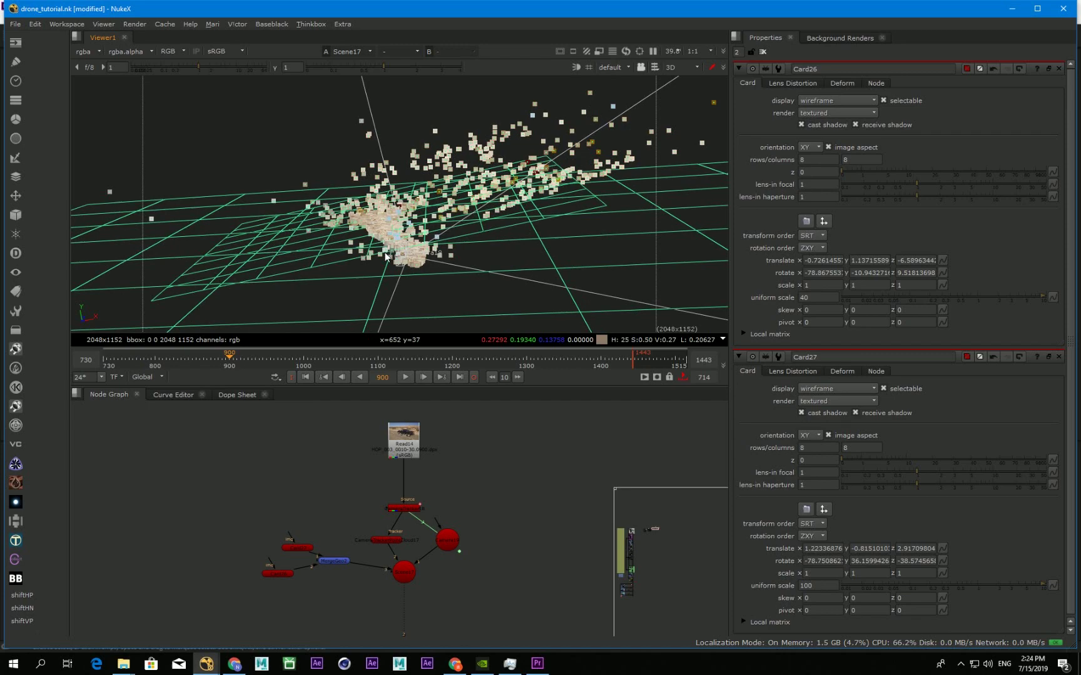
Step: Examine how the two wireframe cards fit the point cloud, and compare with the Read14 footage around frames 800 and 860
{"action": "left_click_drag", "start_coordinate": [386, 257], "coordinate": [421, 243], "text": "ctrl"}
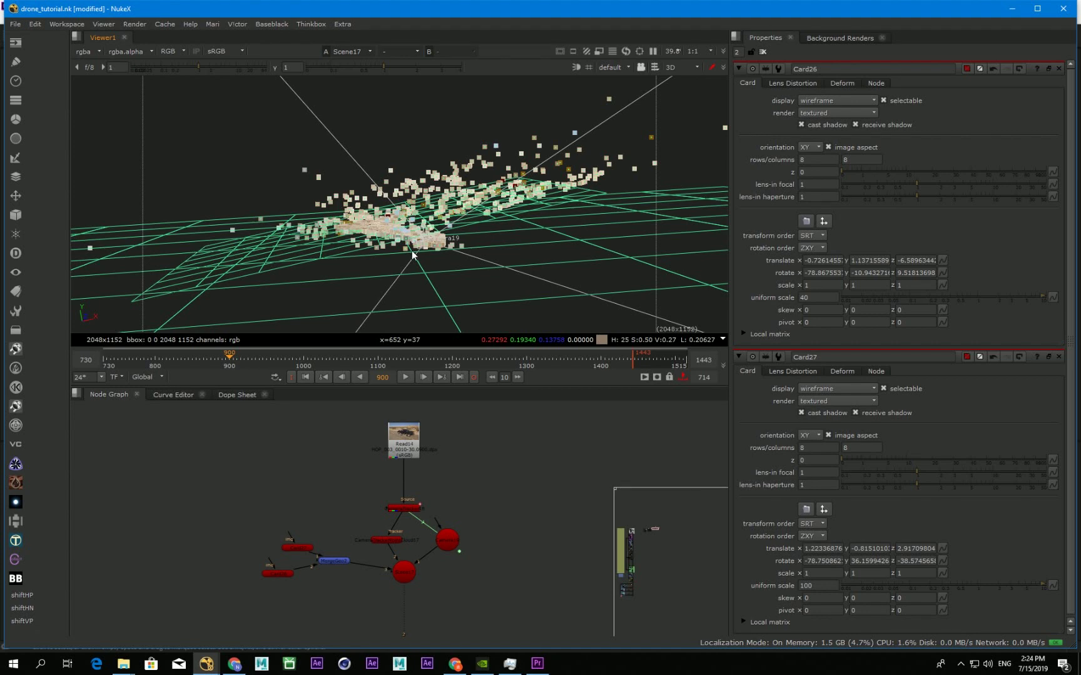
{"action": "mouse_move", "coordinate": [407, 239]}
{"action": "left_mouse_down", "text": "ctrl"}
{"action": "mouse_move", "coordinate": [419, 256]}
{"action": "mouse_move", "coordinate": [399, 248]}
{"action": "left_mouse_up", "text": "ctrl"}
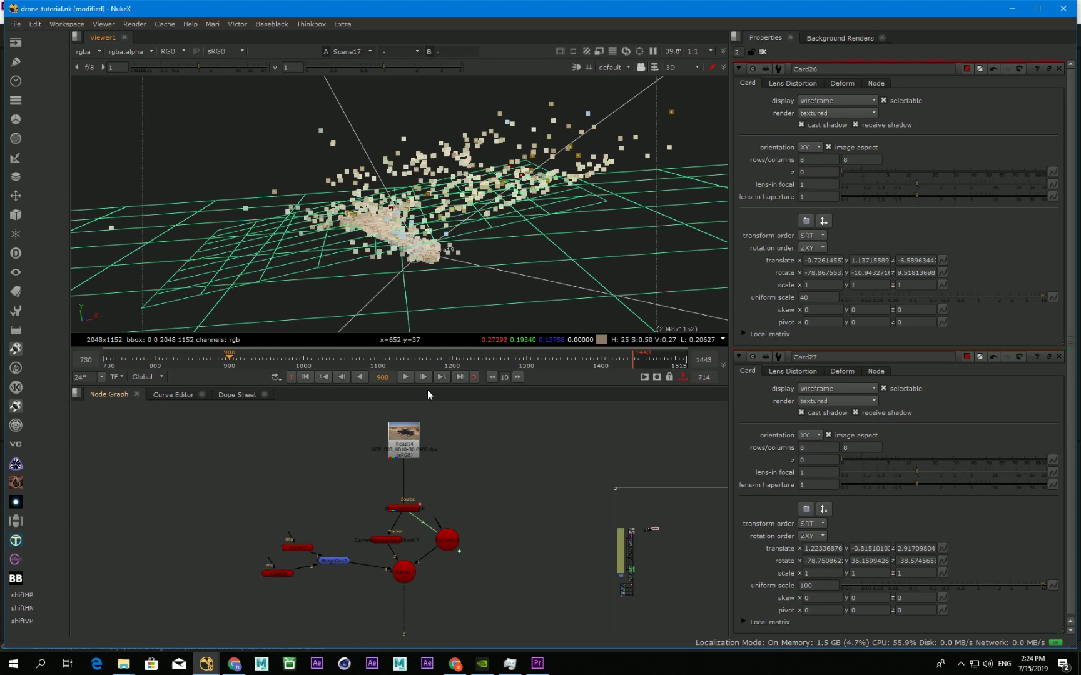
{"action": "left_click", "coordinate": [405, 431]}
{"action": "key", "text": "1"}
{"action": "left_click_drag", "start_coordinate": [219, 360], "coordinate": [155, 361]}
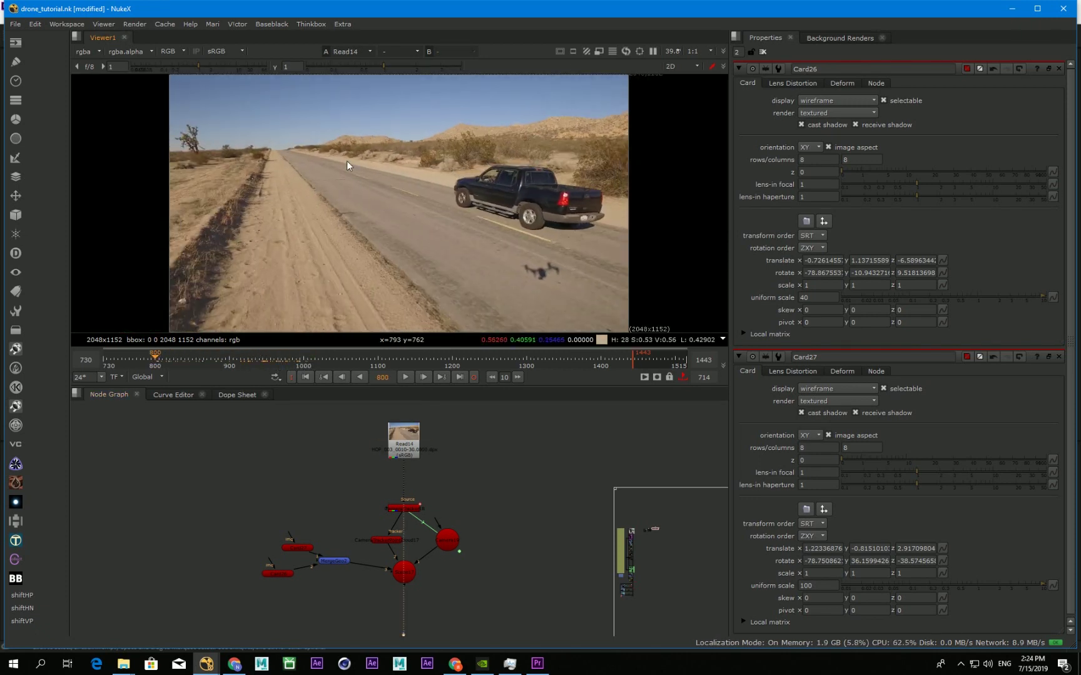
{"action": "left_click_drag", "start_coordinate": [155, 361], "coordinate": [199, 361]}
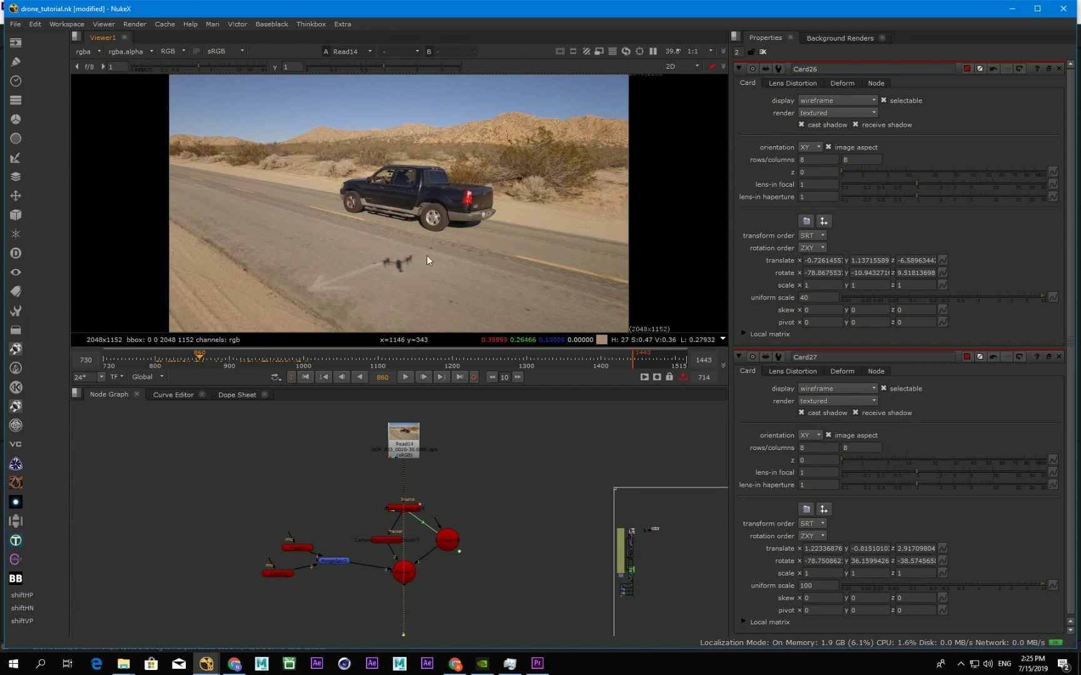
{"action": "left_click", "coordinate": [404, 571]}
{"action": "key", "text": "1"}
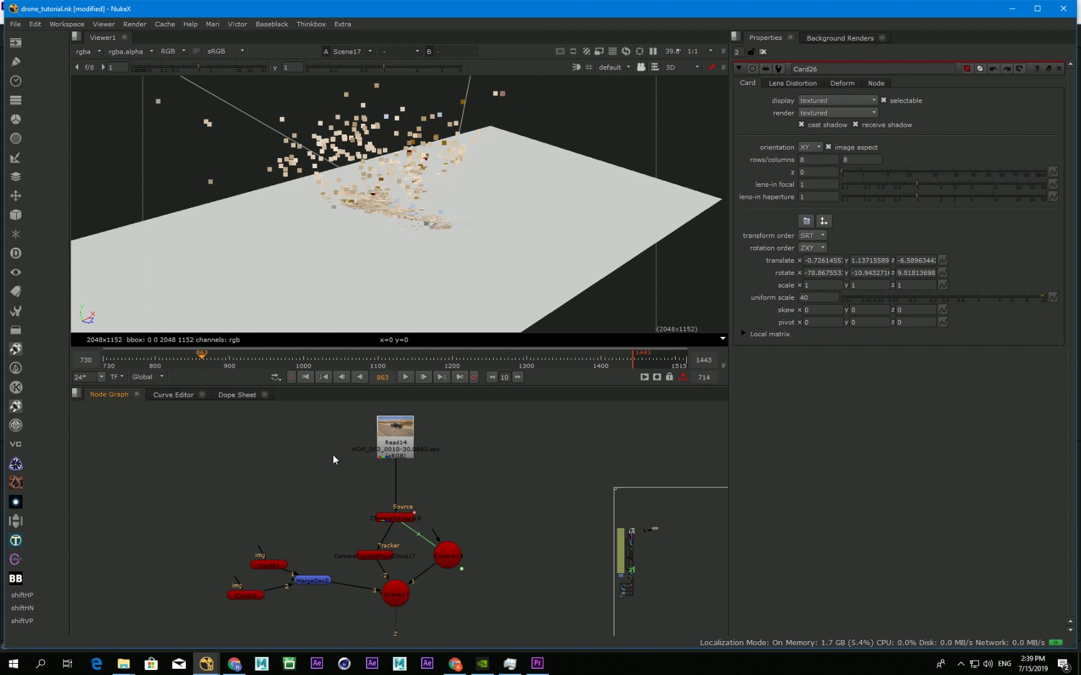
Step: Route the Read14 plate through a dot into a Project3D node and connect its cam input to the solved camera
{"action": "left_click_drag", "start_coordinate": [408, 446], "coordinate": [241, 445]}
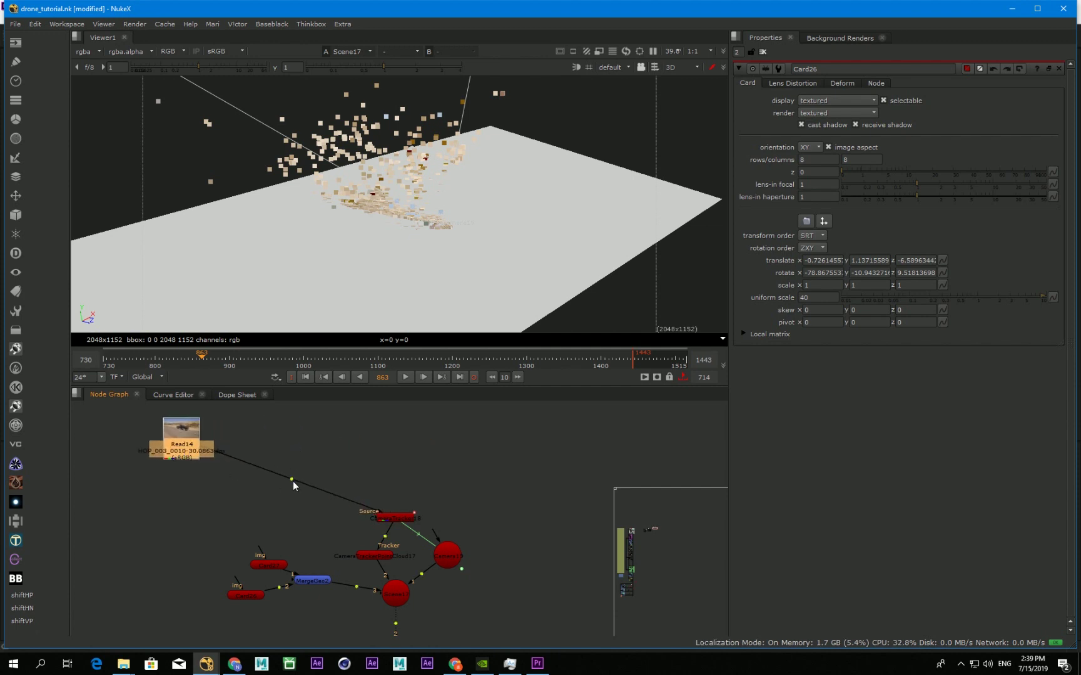
{"action": "left_click_drag", "start_coordinate": [293, 481], "coordinate": [181, 512], "text": "ctrl"}
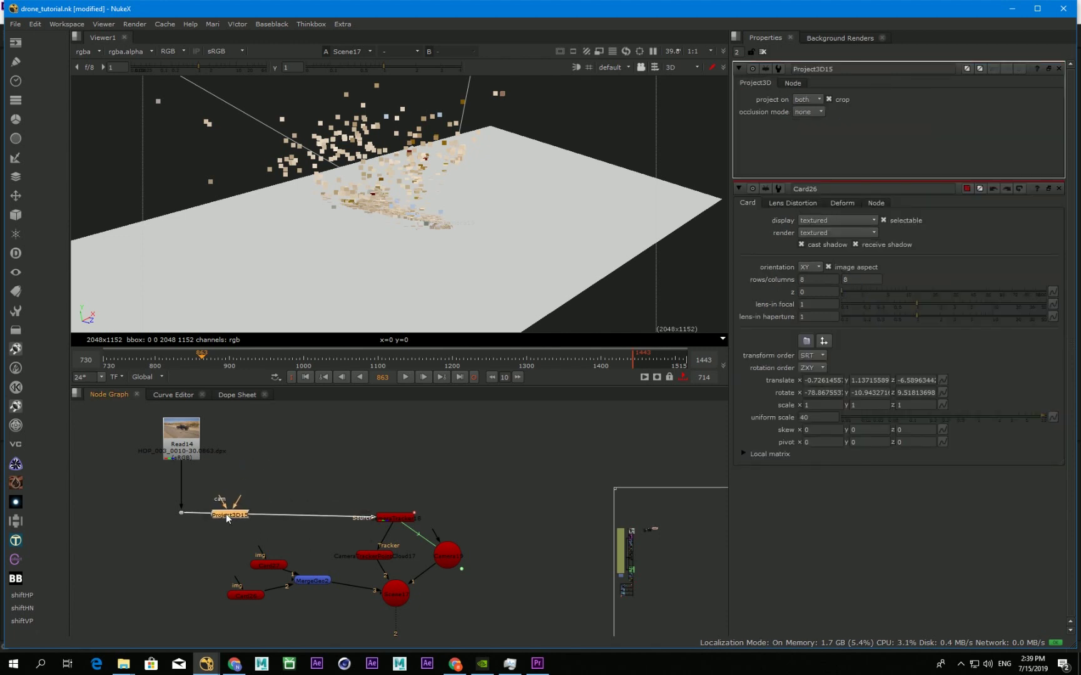
{"action": "left_click_drag", "start_coordinate": [243, 505], "coordinate": [461, 547]}
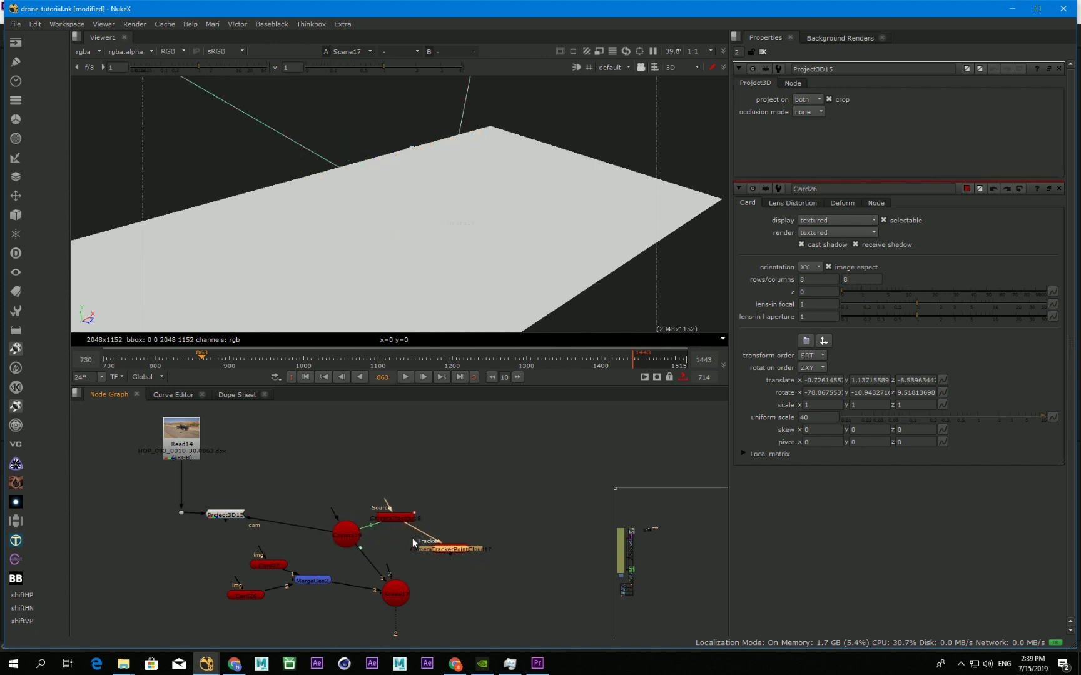
{"action": "left_click_drag", "start_coordinate": [344, 539], "coordinate": [342, 526]}
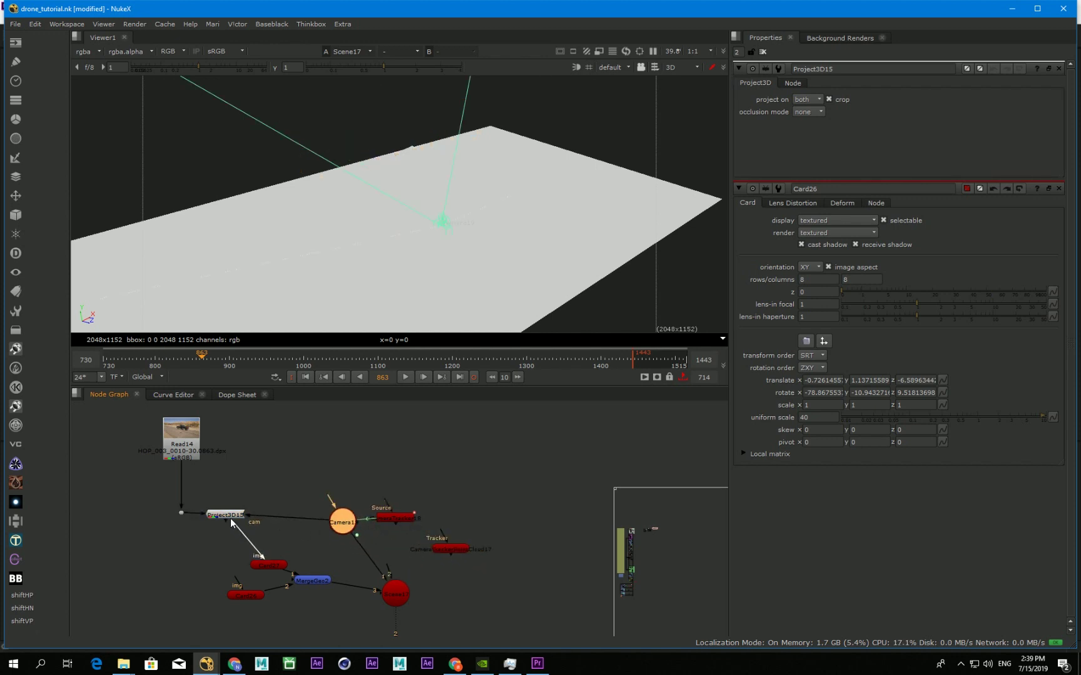
Step: Connect the Project3D output to the img inputs of both cards, routing the connections through dots
{"action": "left_click_drag", "start_coordinate": [231, 518], "coordinate": [225, 551]}
{"action": "left_click_drag", "start_coordinate": [246, 595], "coordinate": [259, 580]}
{"action": "left_click", "coordinate": [226, 571], "text": "ctrl"}
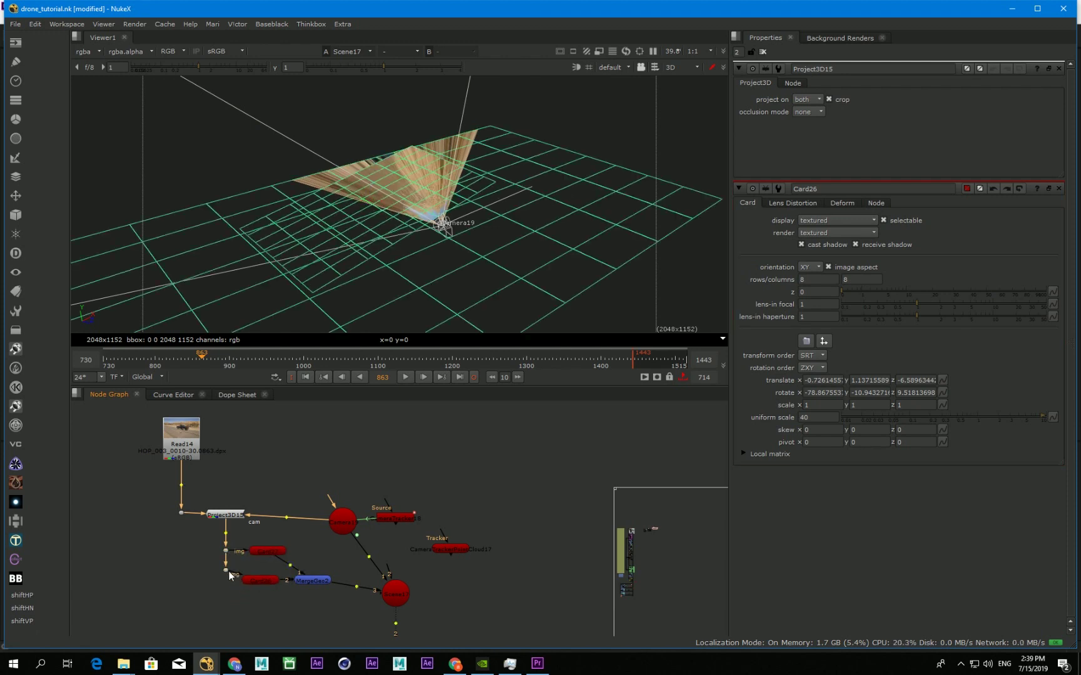
{"action": "middle_click_drag", "start_coordinate": [230, 580], "coordinate": [212, 573]}
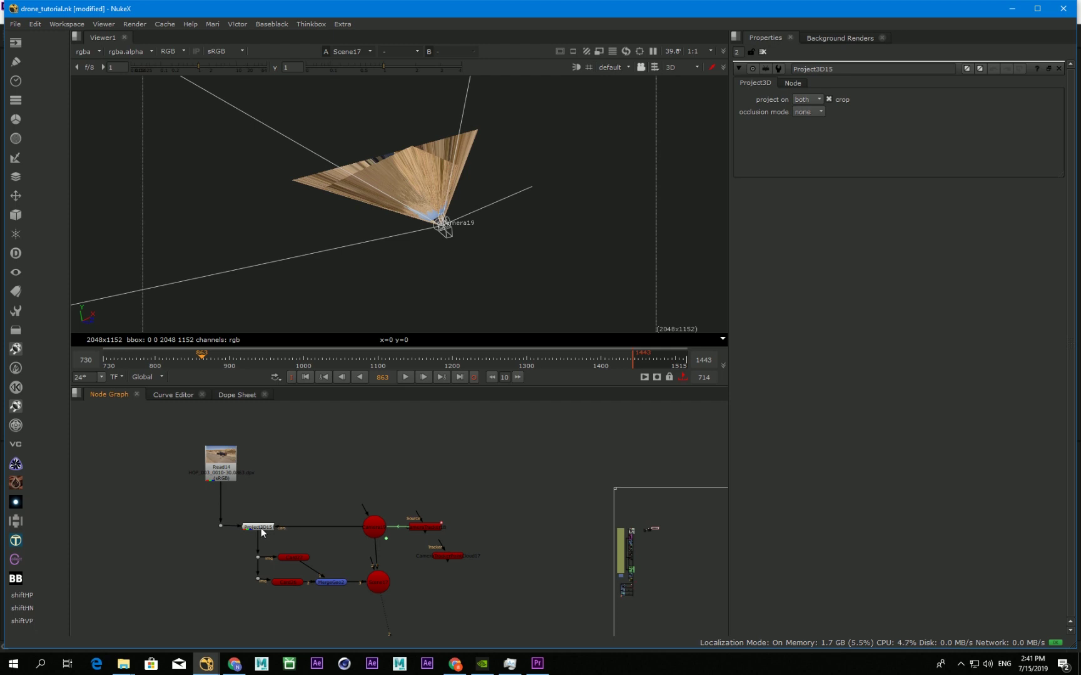
Step: Add a TimeOffset node between the Read14 plate's dot and the Project3D node
{"action": "key", "text": "Tab"}
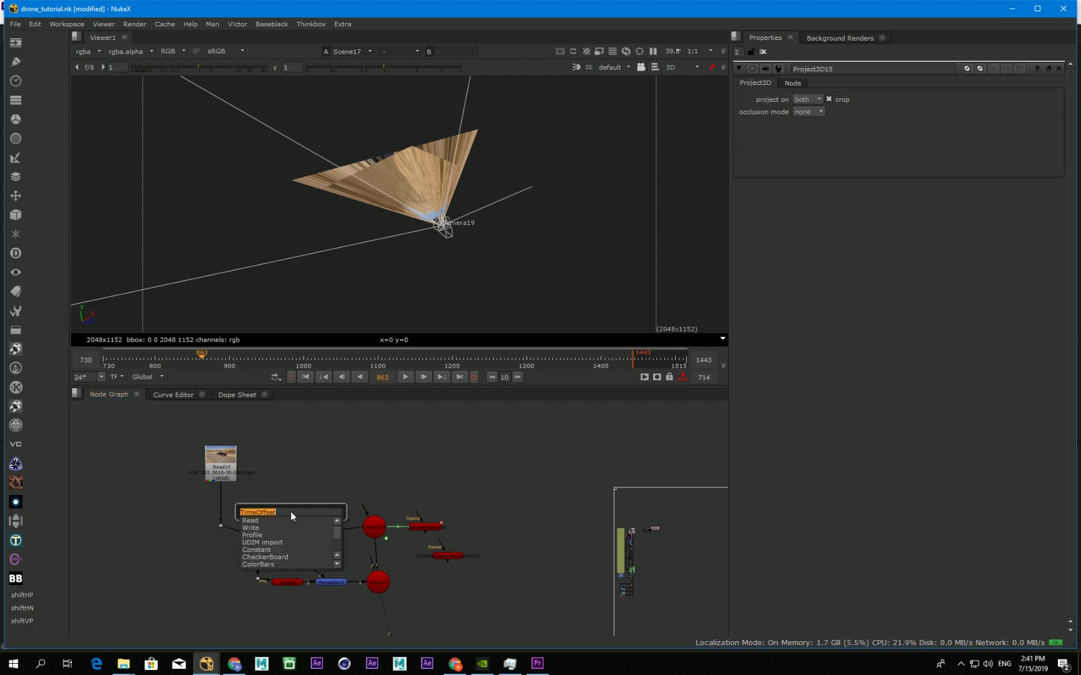
{"action": "type", "text": "timeoff"}
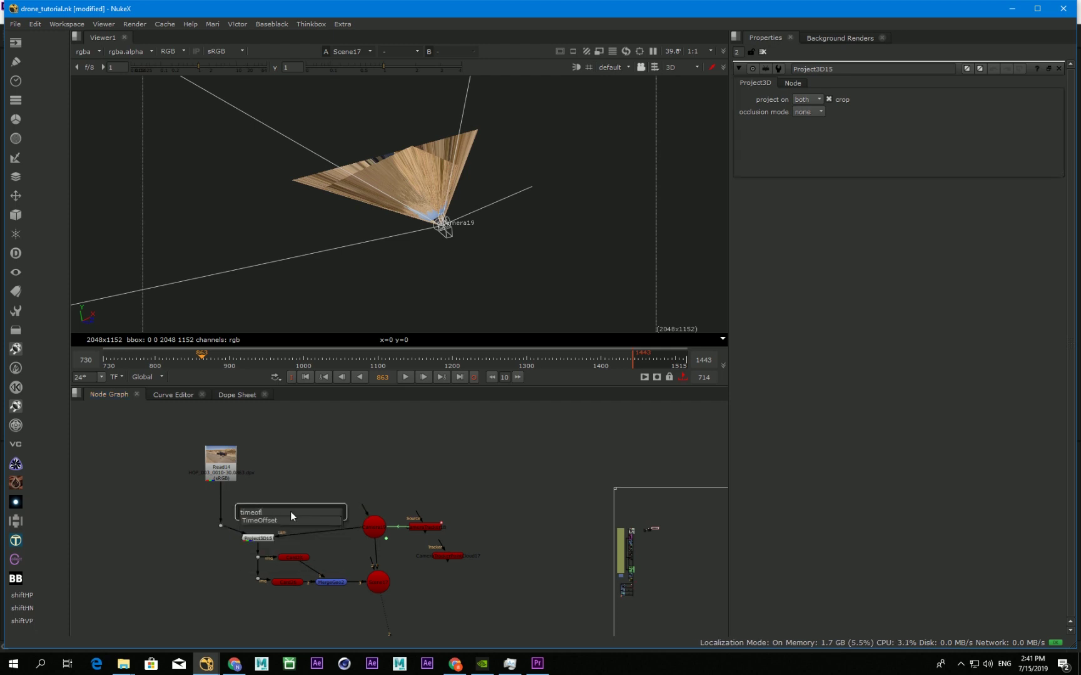
{"action": "key", "text": "Return"}
{"action": "scroll", "coordinate": [254, 501], "scroll_direction": "up", "scroll_amount": 2}
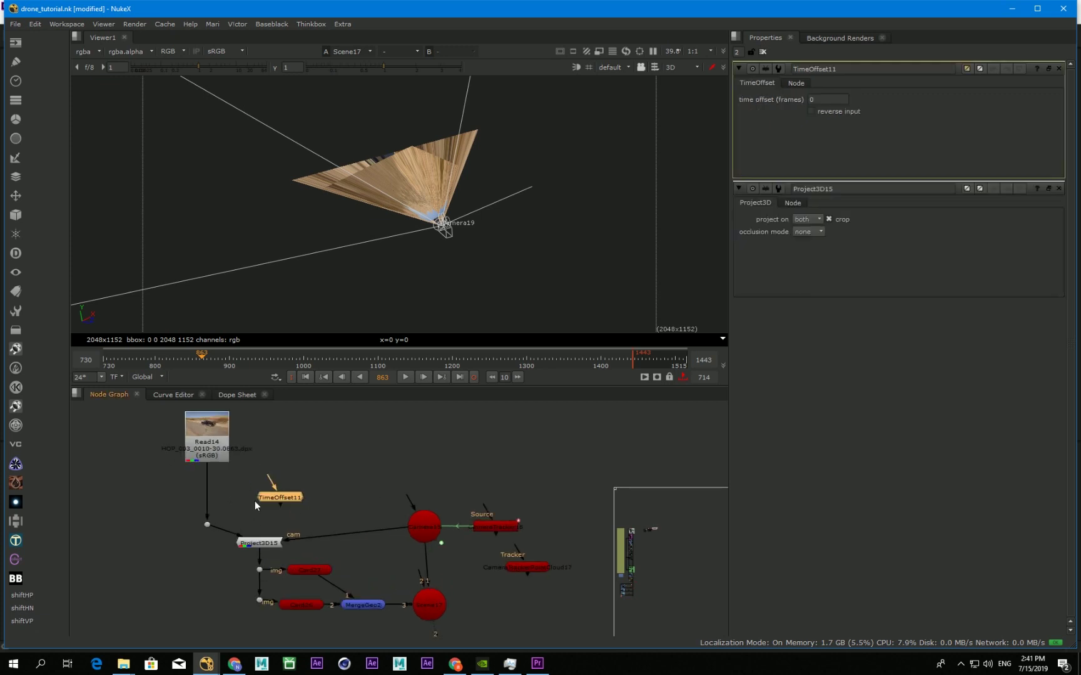
{"action": "left_click_drag", "start_coordinate": [267, 503], "coordinate": [274, 528]}
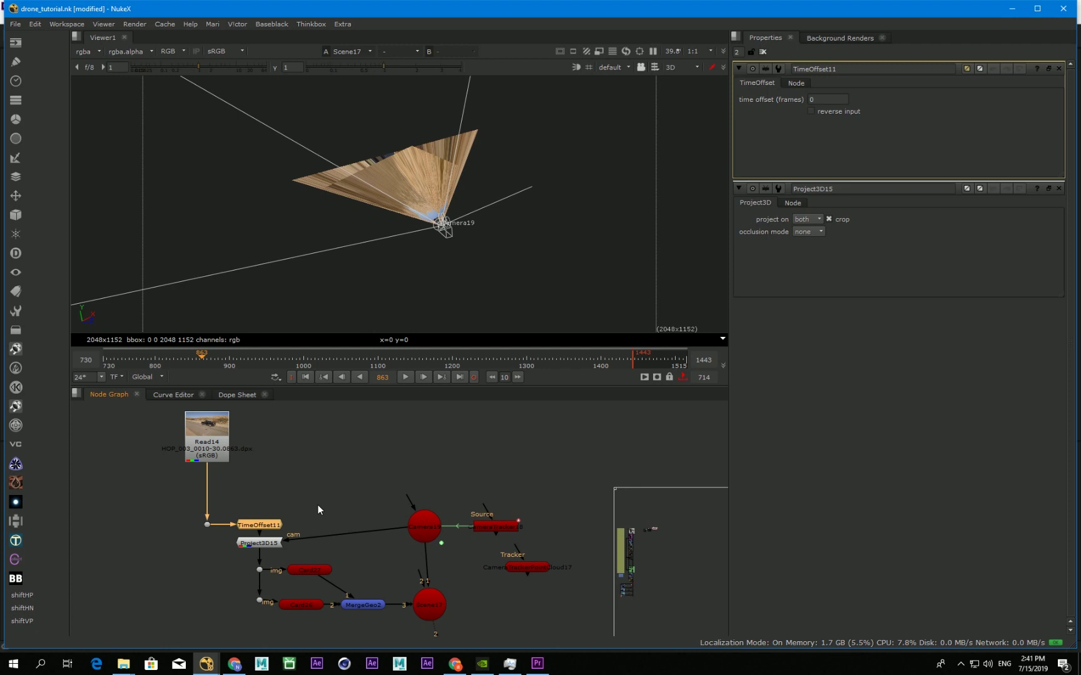
Step: Clone the TimeOffset node into the connection between the camera and Project3D's cam input, and line up the nodes
{"action": "key", "text": "alt+k"}
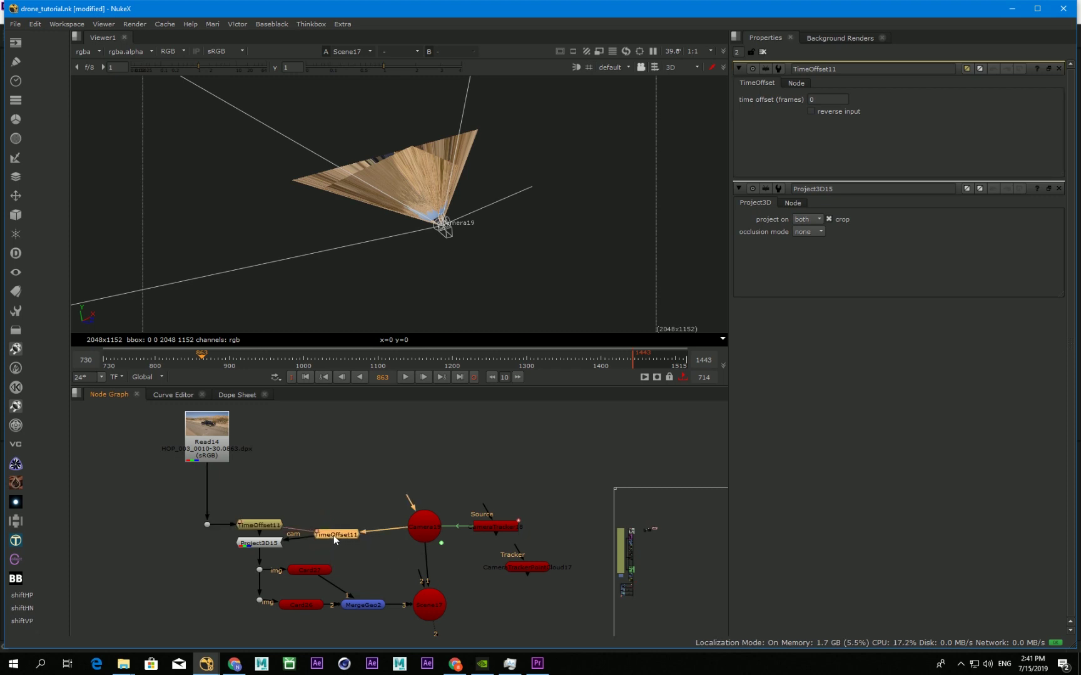
{"action": "left_click_drag", "start_coordinate": [333, 535], "coordinate": [338, 543]}
{"action": "left_click_drag", "start_coordinate": [418, 535], "coordinate": [419, 545]}
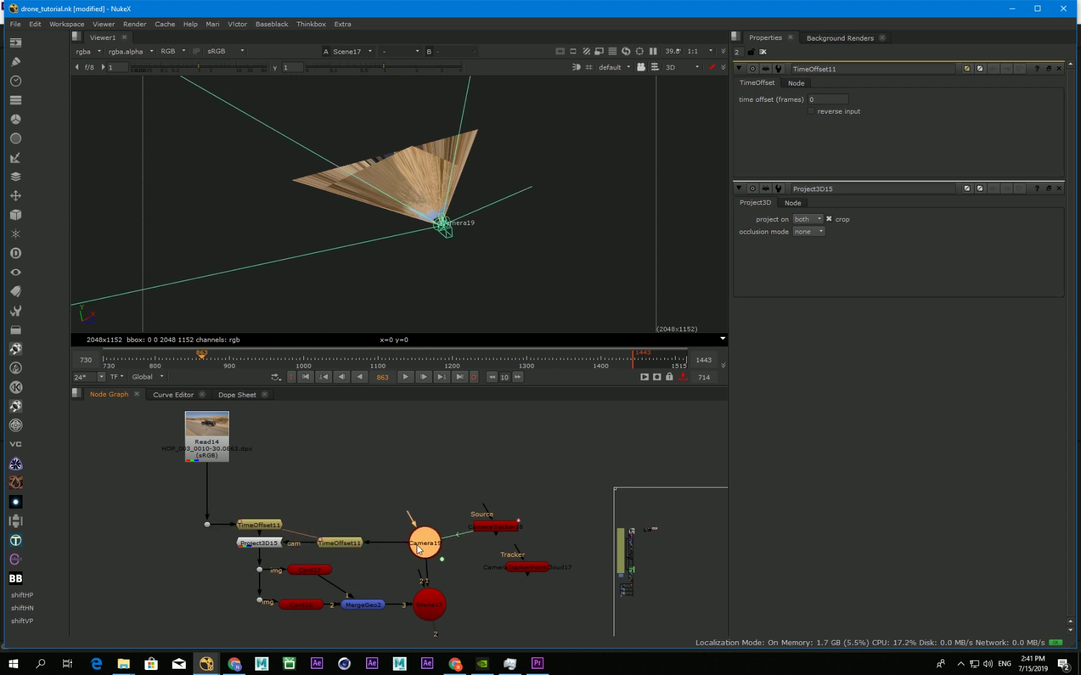
{"action": "scroll", "coordinate": [358, 562], "scroll_direction": "down", "scroll_amount": 2}
Step: Add a ScanlineRender node and connect its cam input to the solved camera and its obj/scn input to the Scene
{"action": "left_click", "coordinate": [397, 554]}
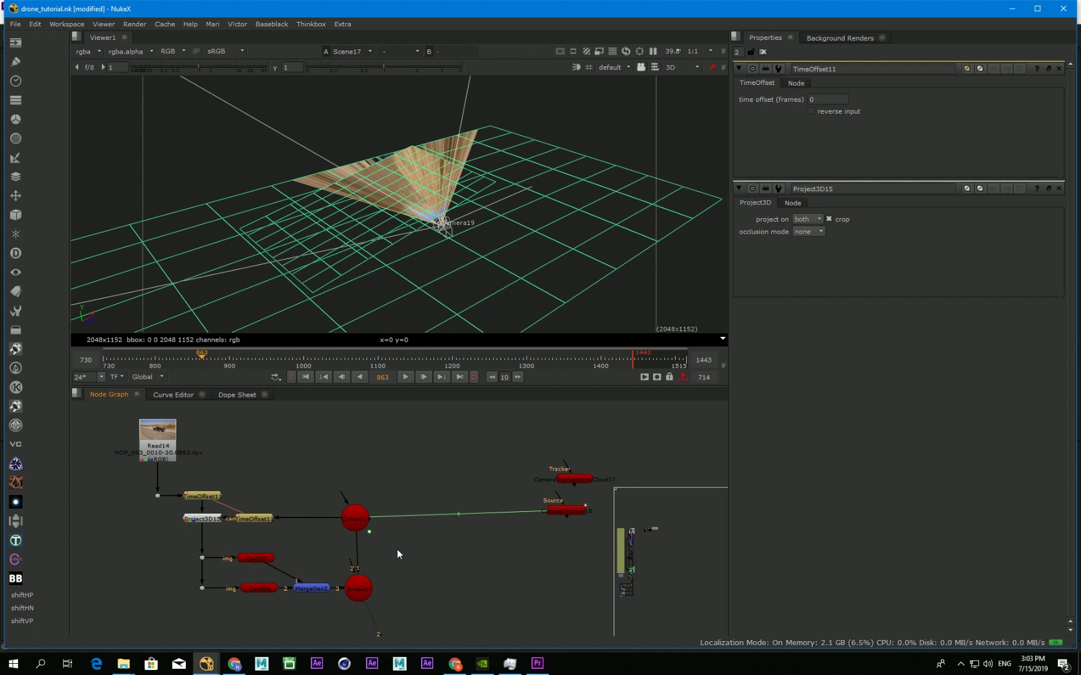
{"action": "key", "text": "Tab"}
{"action": "type", "text": "scanlin"}
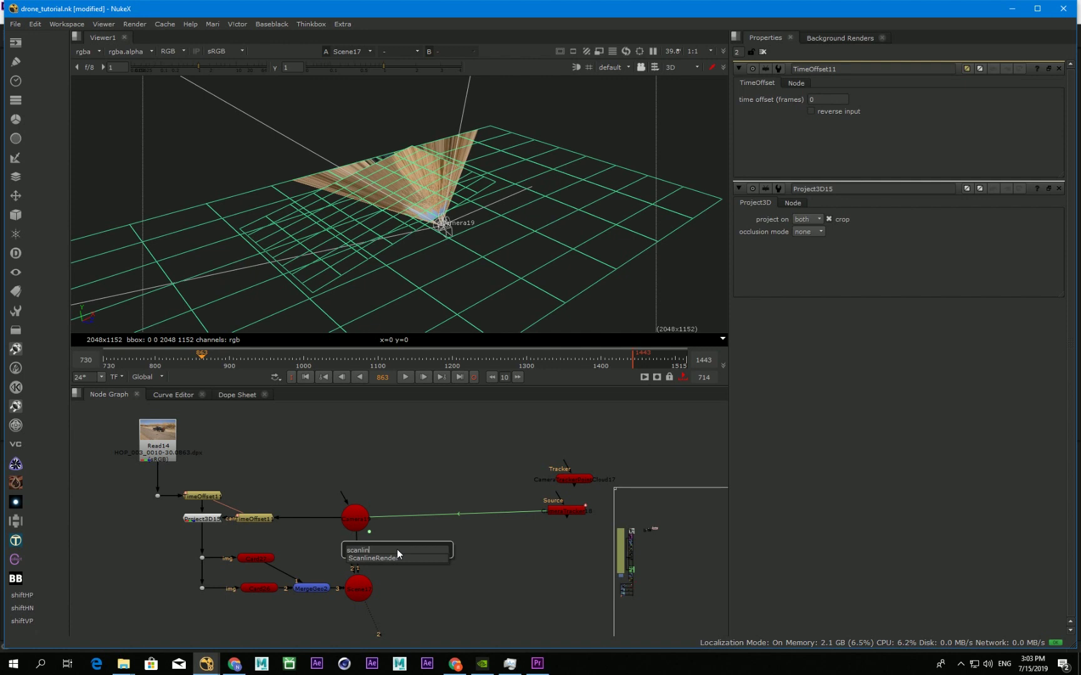
{"action": "key", "text": "Return"}
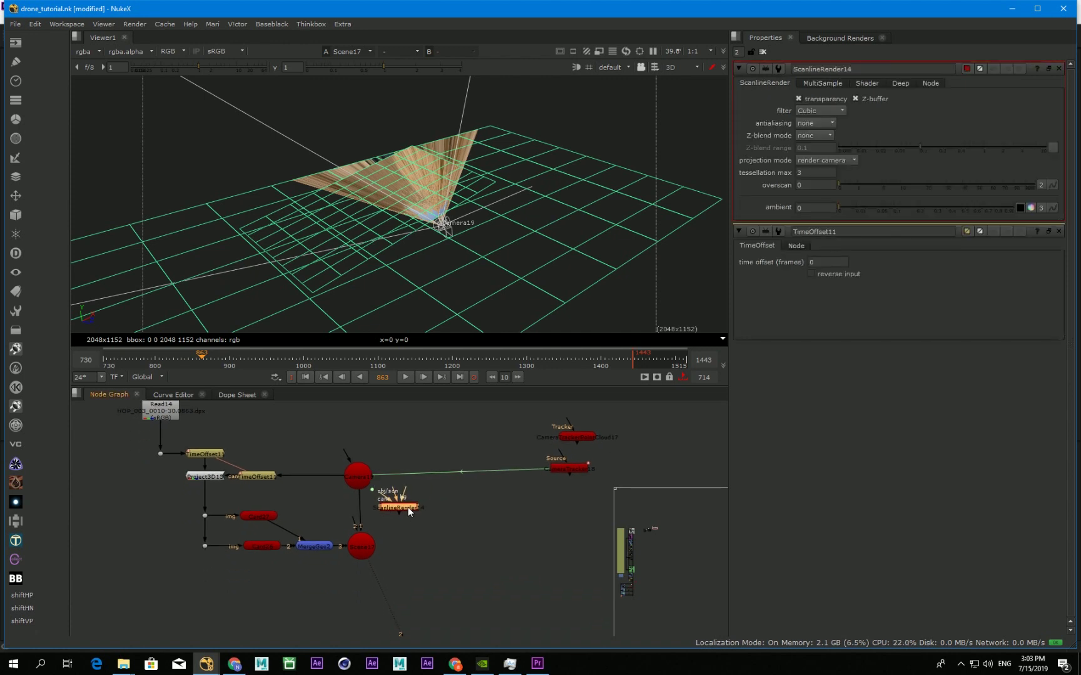
{"action": "left_click_drag", "start_coordinate": [388, 592], "coordinate": [372, 490]}
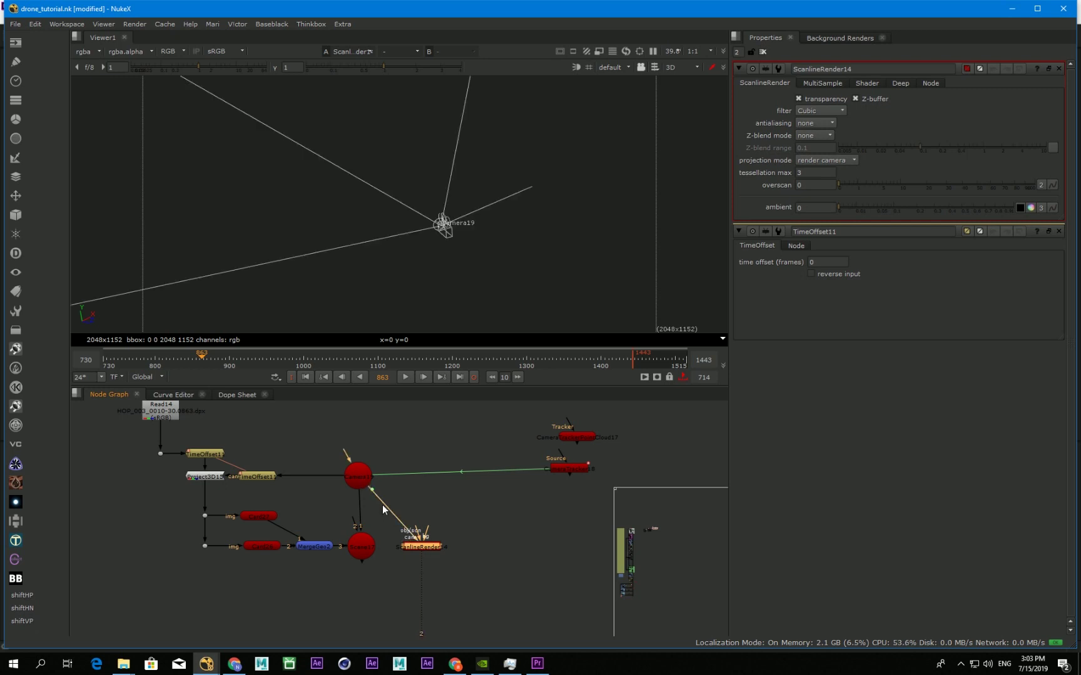
{"action": "left_click_drag", "start_coordinate": [419, 530], "coordinate": [363, 545]}
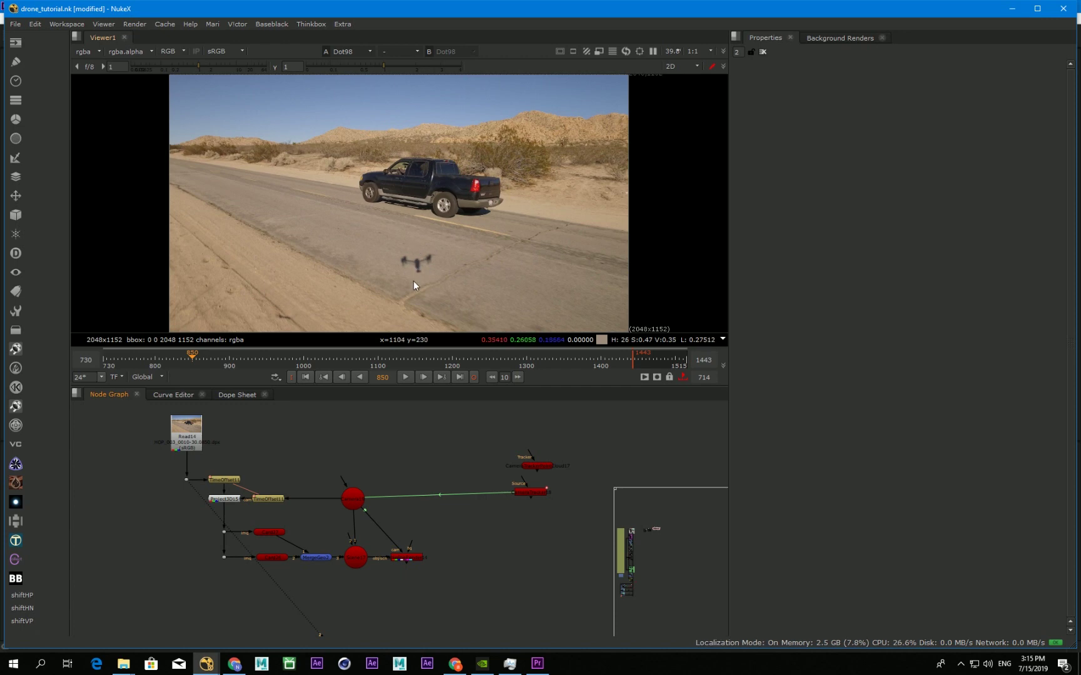
Step: Add a Roto node to the plate, draw a Bezier around the drone's shadow, and check that it follows between frames 808 and 861
{"action": "key", "text": "Tab"}
{"action": "type", "text": "roto"}
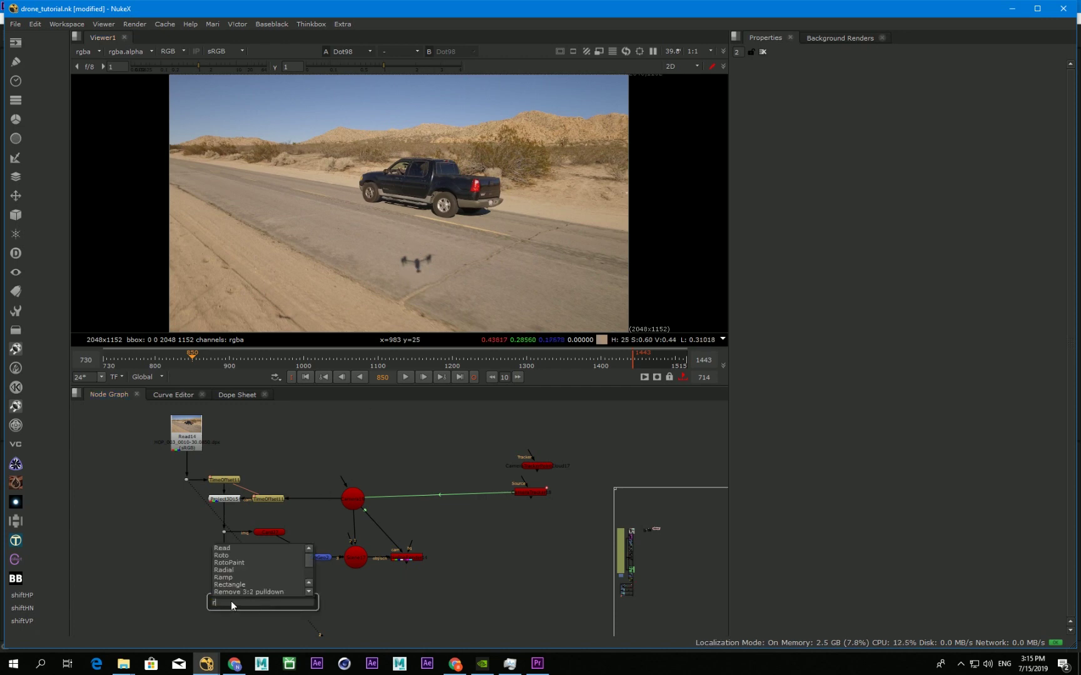
{"action": "key", "text": "Return"}
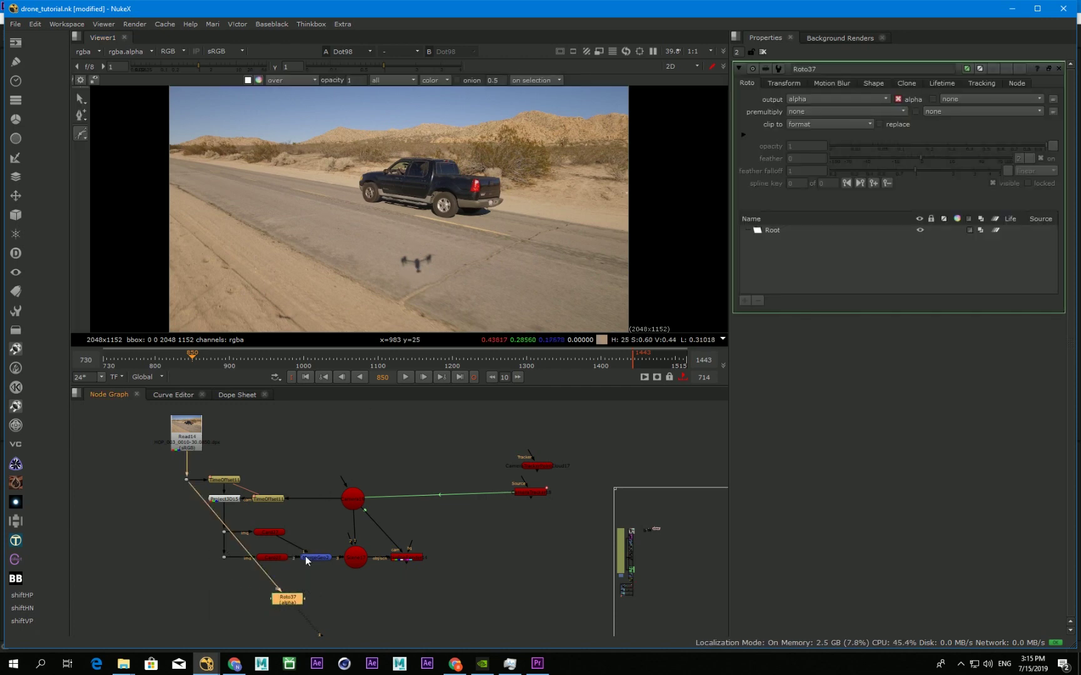
{"action": "left_click", "coordinate": [392, 255]}
{"action": "scroll", "coordinate": [448, 247], "scroll_direction": "up", "scroll_amount": 4}
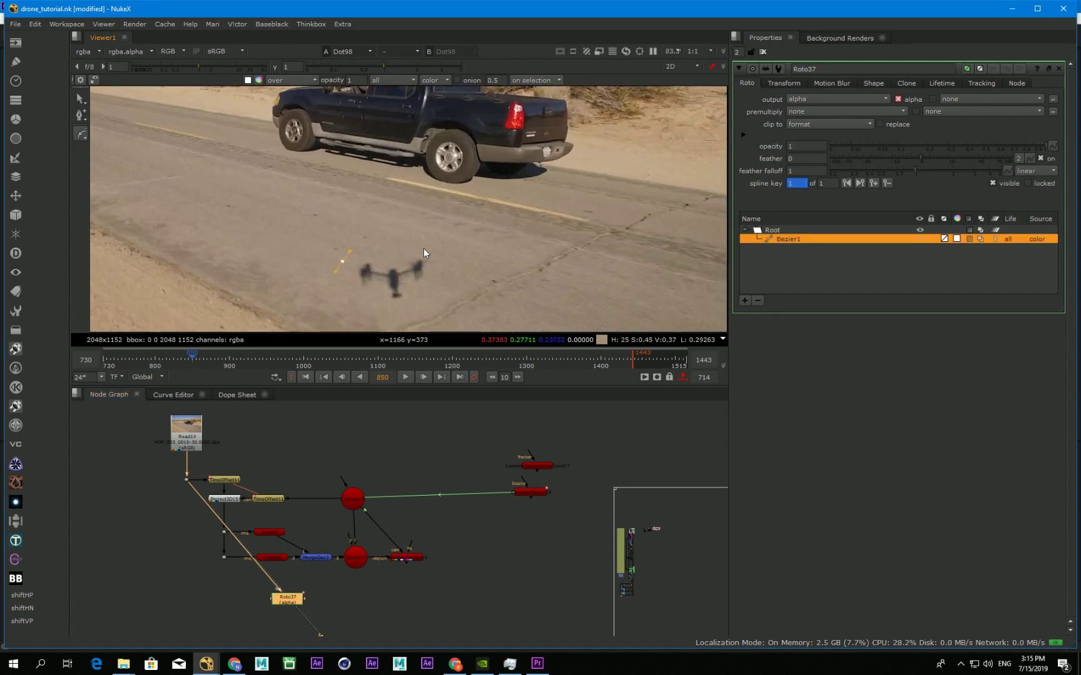
{"action": "left_click_drag", "start_coordinate": [428, 250], "coordinate": [339, 278]}
{"action": "left_click", "coordinate": [343, 261]}
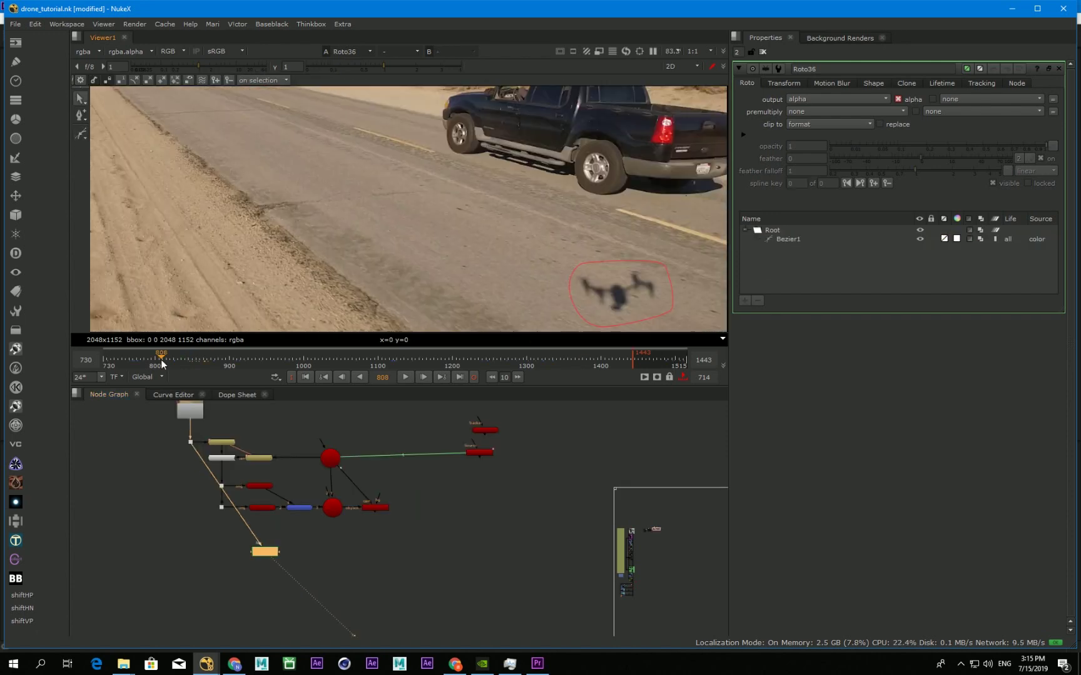
{"action": "left_click_drag", "start_coordinate": [160, 359], "coordinate": [200, 366]}
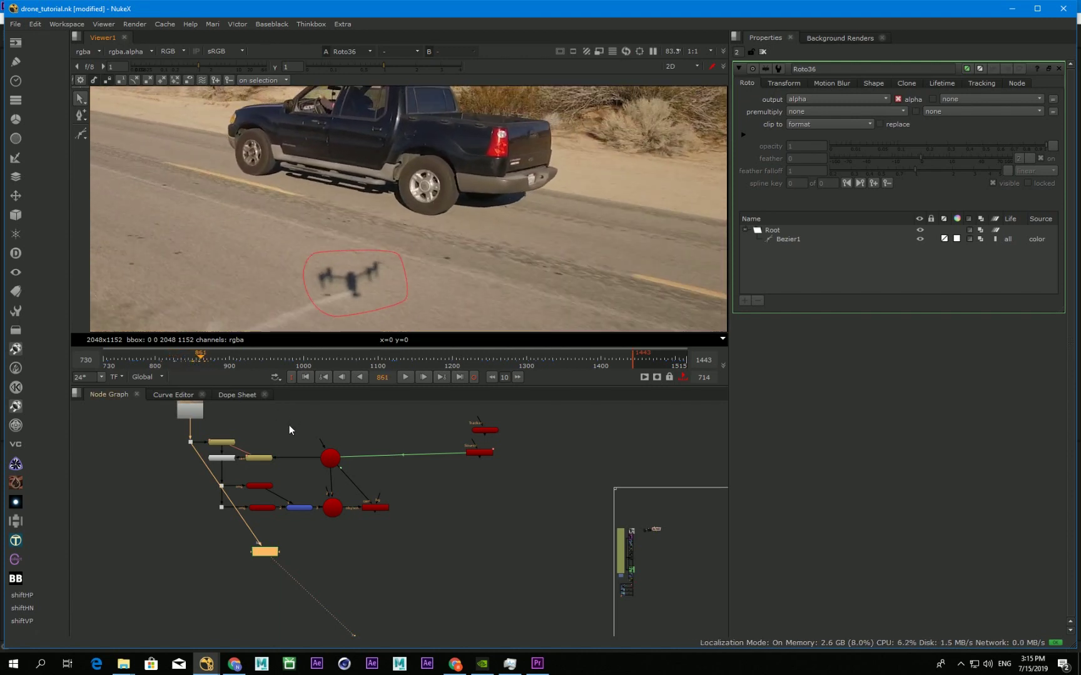
Step: Merge the roto with the ScanlineRender using the mask operation, and merge that patch over the original plate
{"action": "left_click_drag", "start_coordinate": [273, 554], "coordinate": [376, 508]}
{"action": "key", "text": "1"}
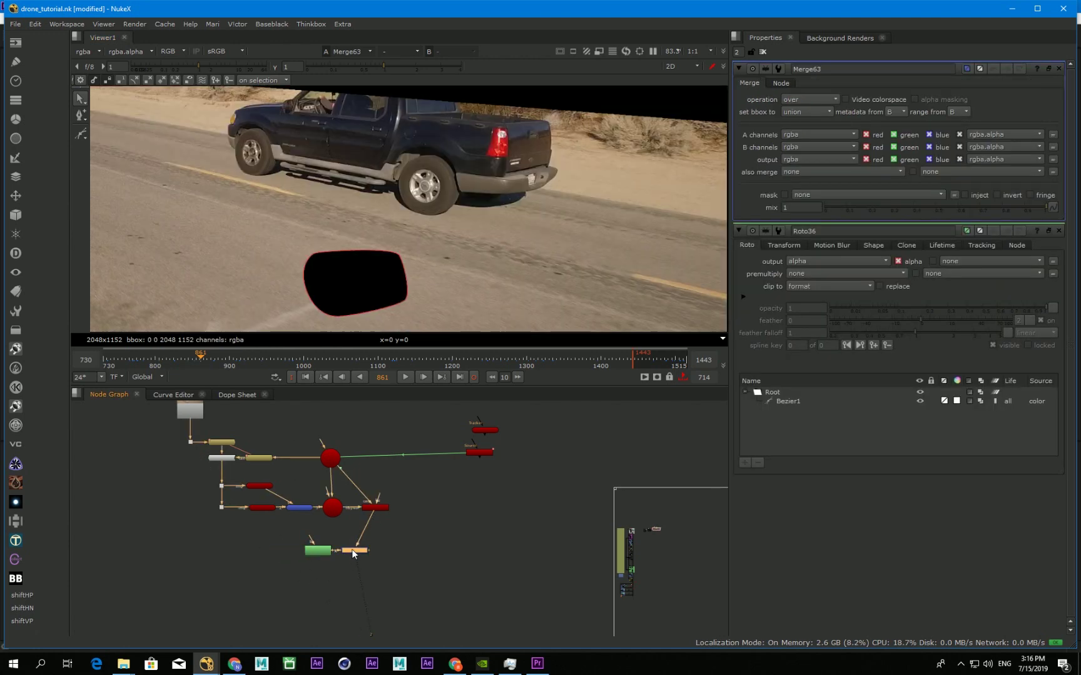
{"action": "left_click_drag", "start_coordinate": [358, 554], "coordinate": [376, 554]}
{"action": "left_click", "coordinate": [808, 100]}
{"action": "left_click", "coordinate": [810, 152]}
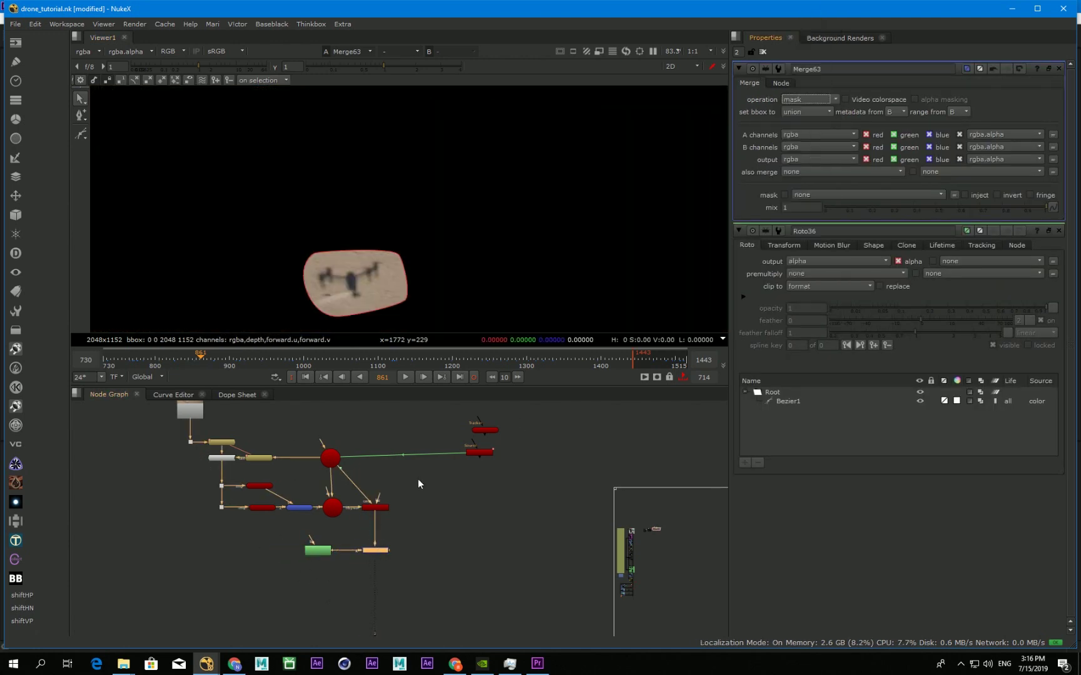
{"action": "key", "text": "m"}
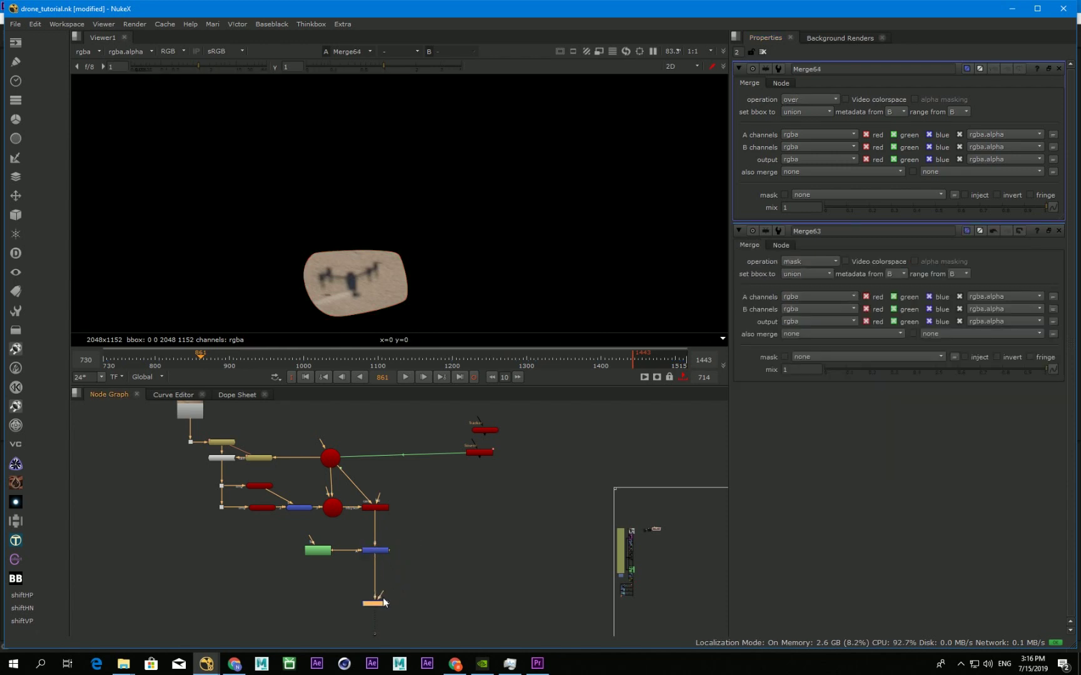
{"action": "left_click_drag", "start_coordinate": [366, 597], "coordinate": [190, 442]}
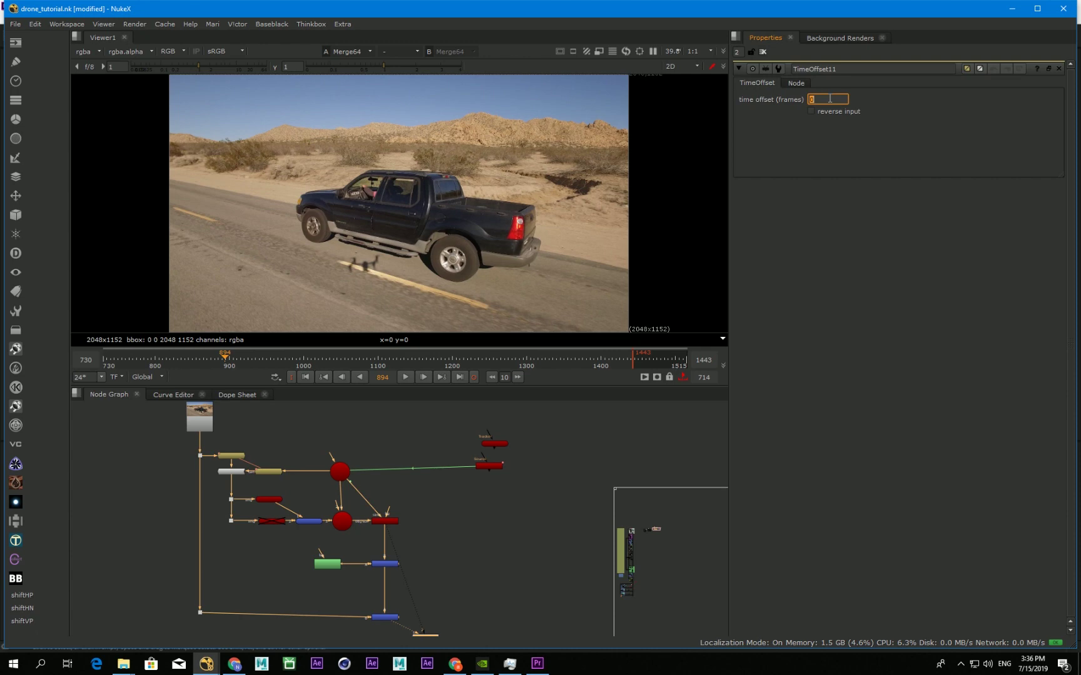
Step: Set the TimeOffset to 3 frames and view the ScanlineRender output
{"action": "type", "text": "323"}
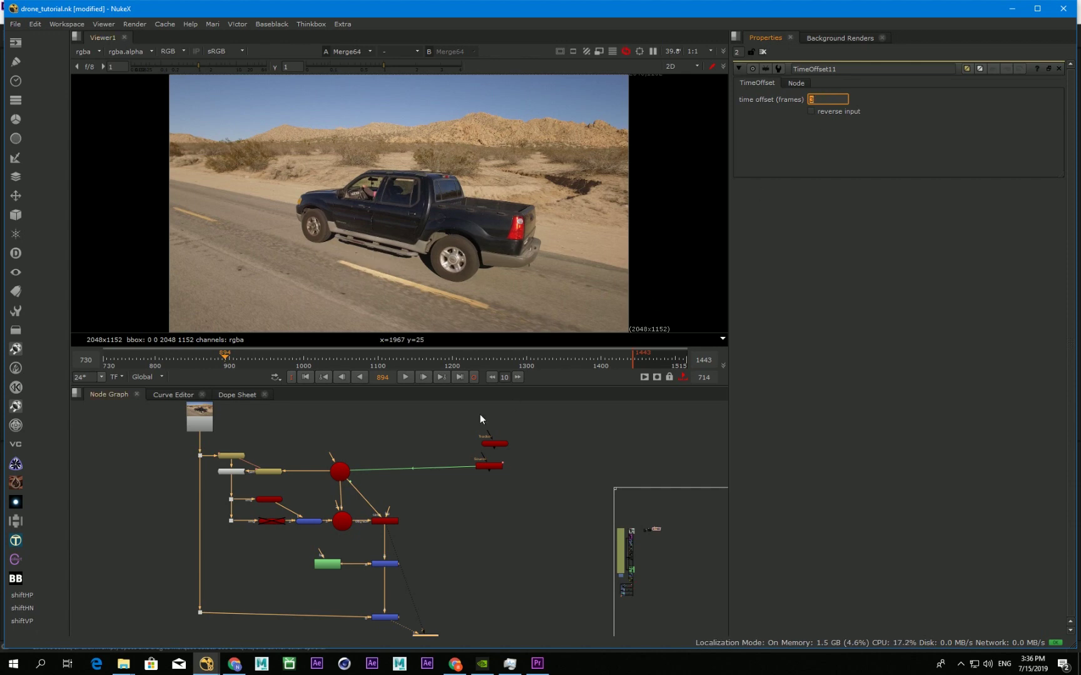
{"action": "left_click", "coordinate": [470, 530]}
{"action": "key", "text": "2"}
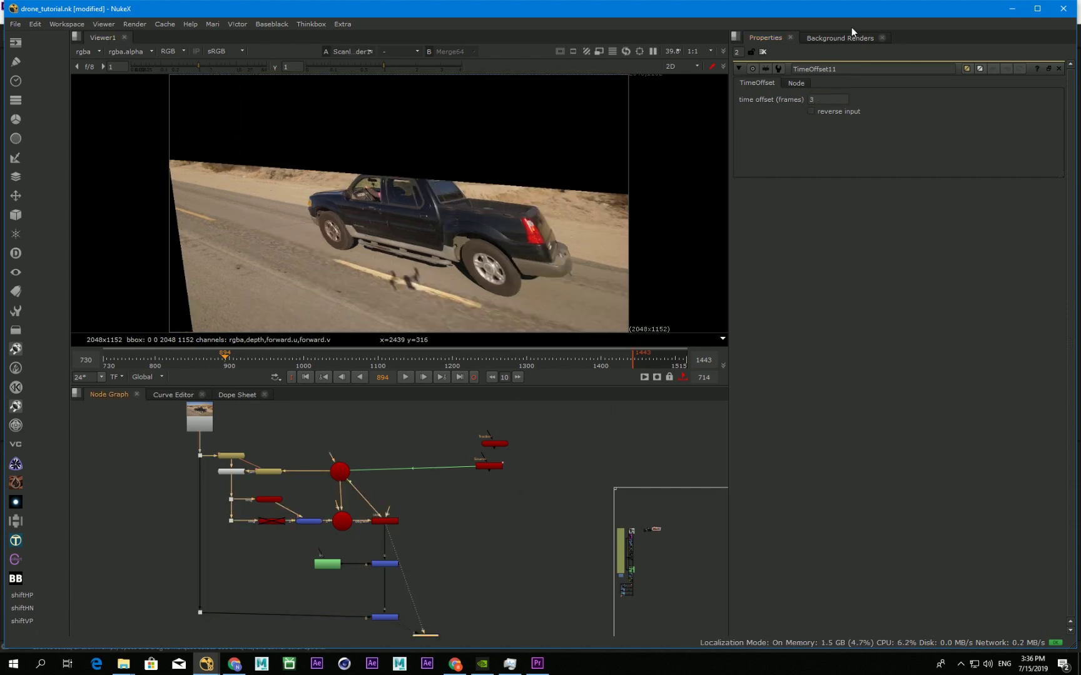
Step: Try time offsets between 0 and 5 frames to compare how the projected truck and shadow shift at frame 894
{"action": "left_click", "coordinate": [822, 97]}
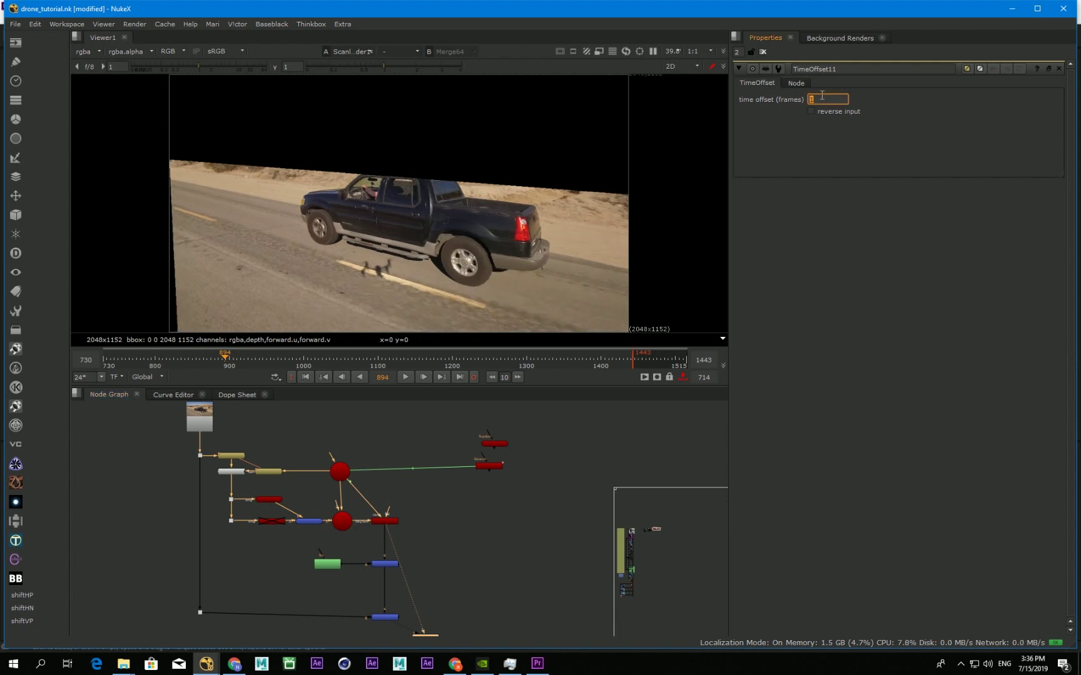
{"action": "key", "text": "Up"}
{"action": "key", "text": "Up"}
{"action": "key", "text": "Up"}
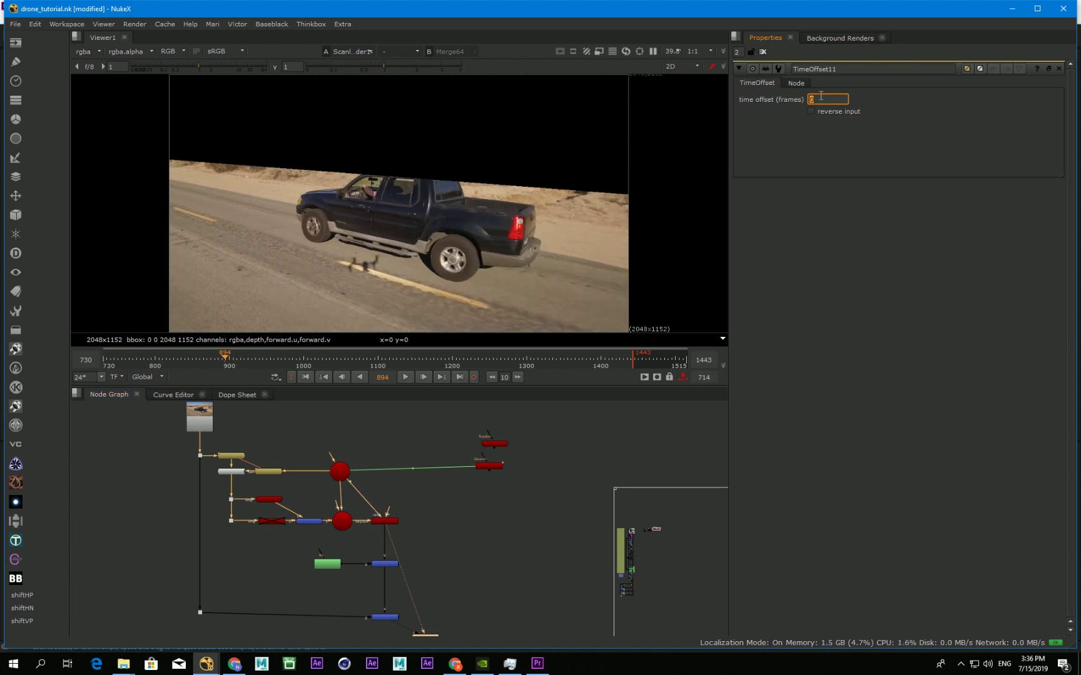
{"action": "key", "text": "Up"}
{"action": "key", "text": "Up"}
{"action": "key", "text": "Up"}
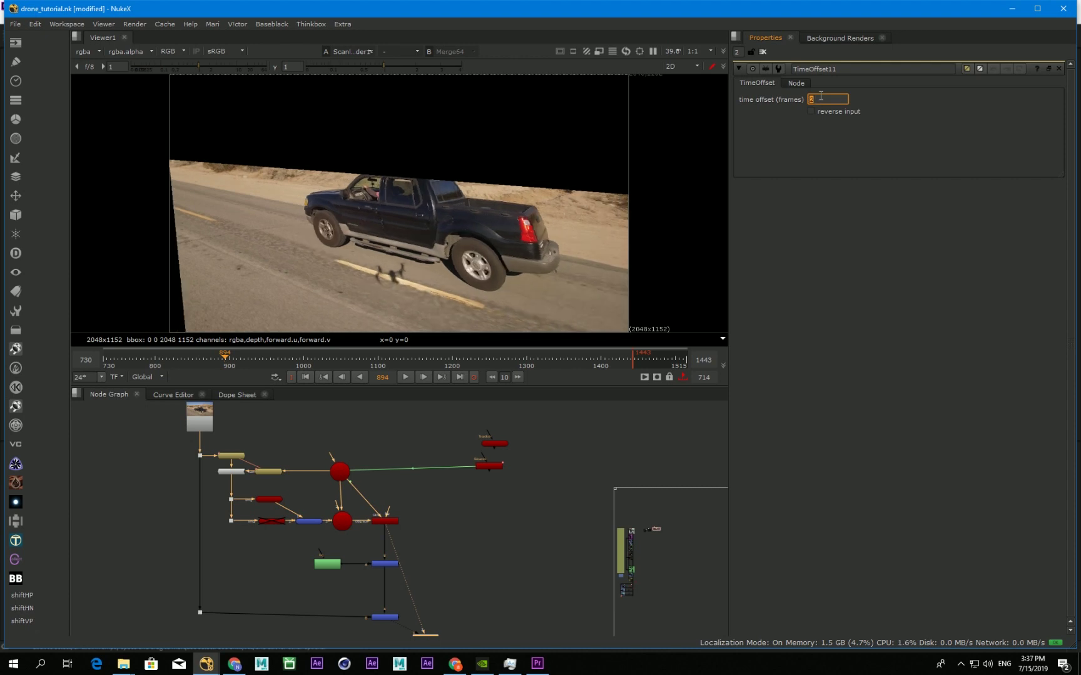
{"action": "key", "text": "Up"}
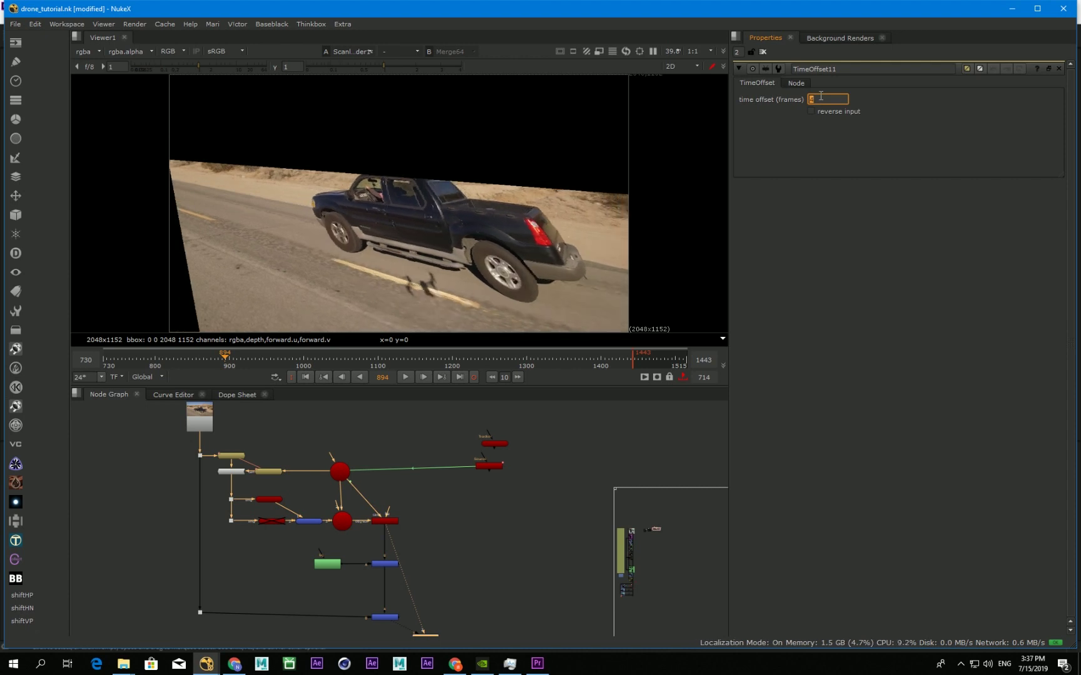
{"action": "key", "text": "Down"}
{"action": "key", "text": "Down"}
{"action": "key", "text": "Down"}
{"action": "key", "text": "Down"}
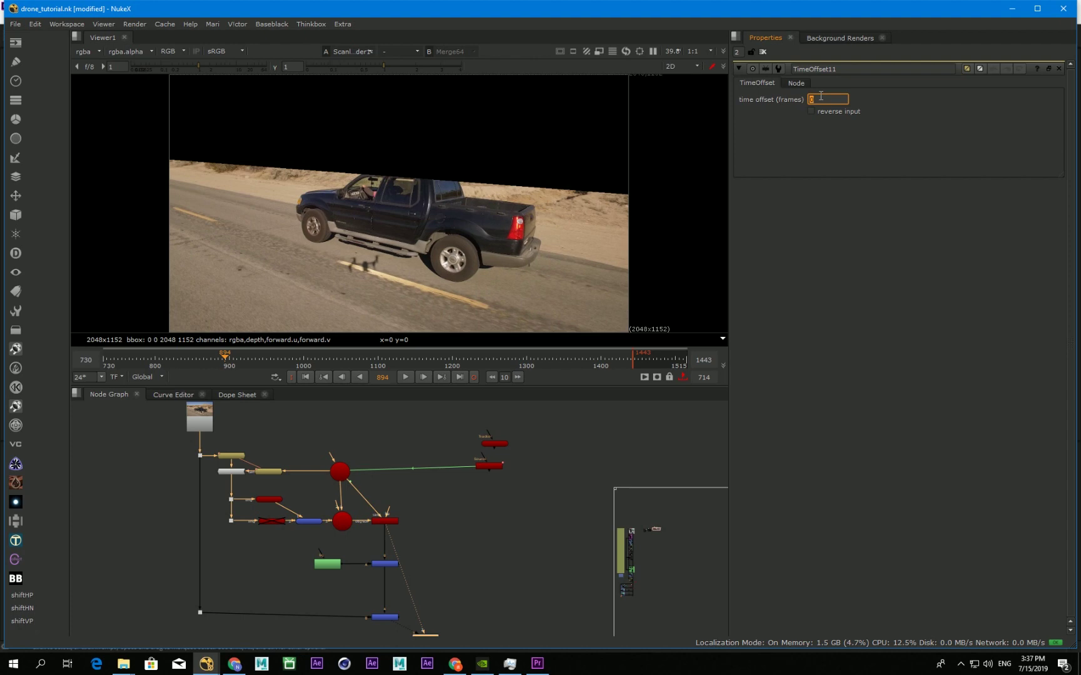
{"action": "key", "text": "Up"}
{"action": "key", "text": "Up"}
{"action": "key", "text": "Up"}
{"action": "key", "text": "Up"}
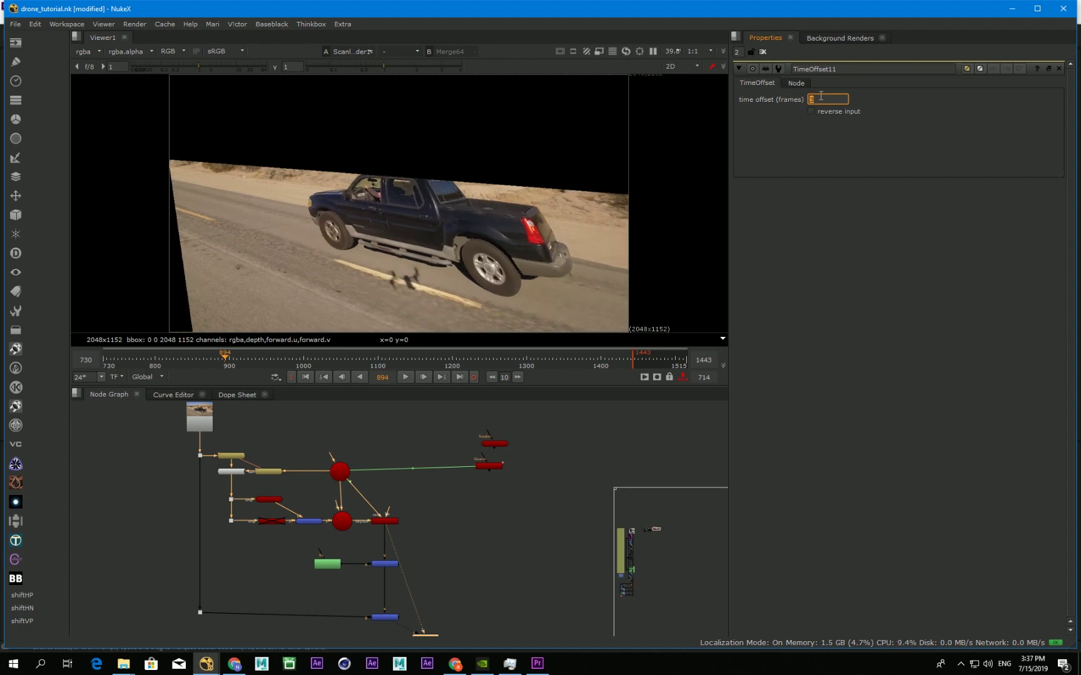
{"action": "key", "text": "Up"}
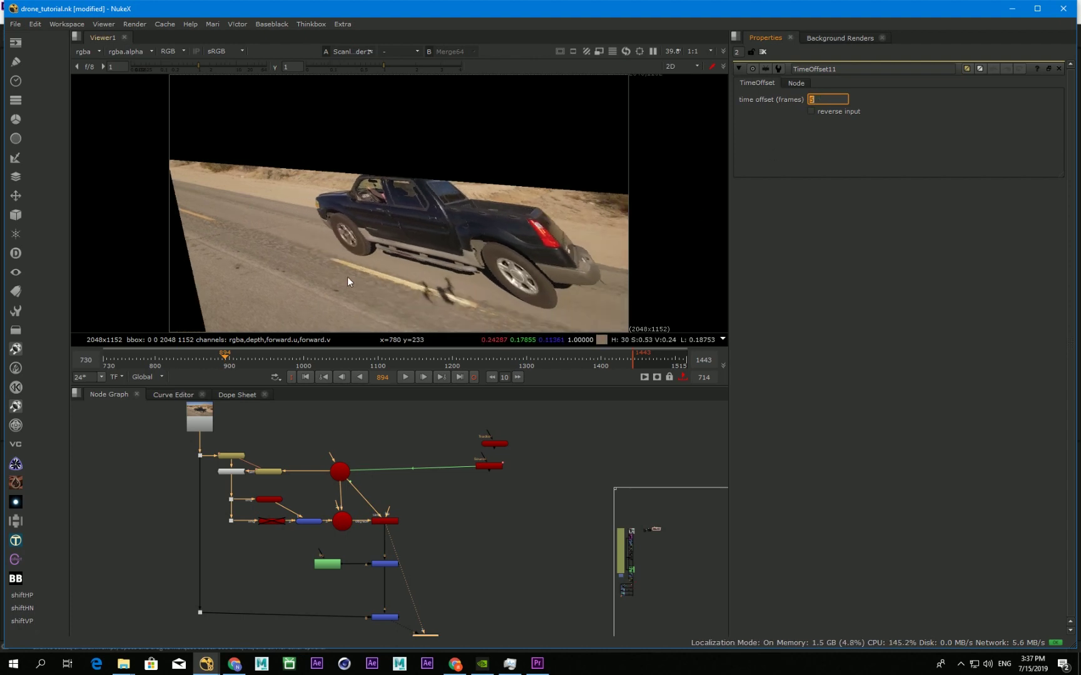
{"action": "key", "text": "Down"}
{"action": "key", "text": "Down"}
{"action": "key", "text": "Down"}
{"action": "key", "text": "Down"}
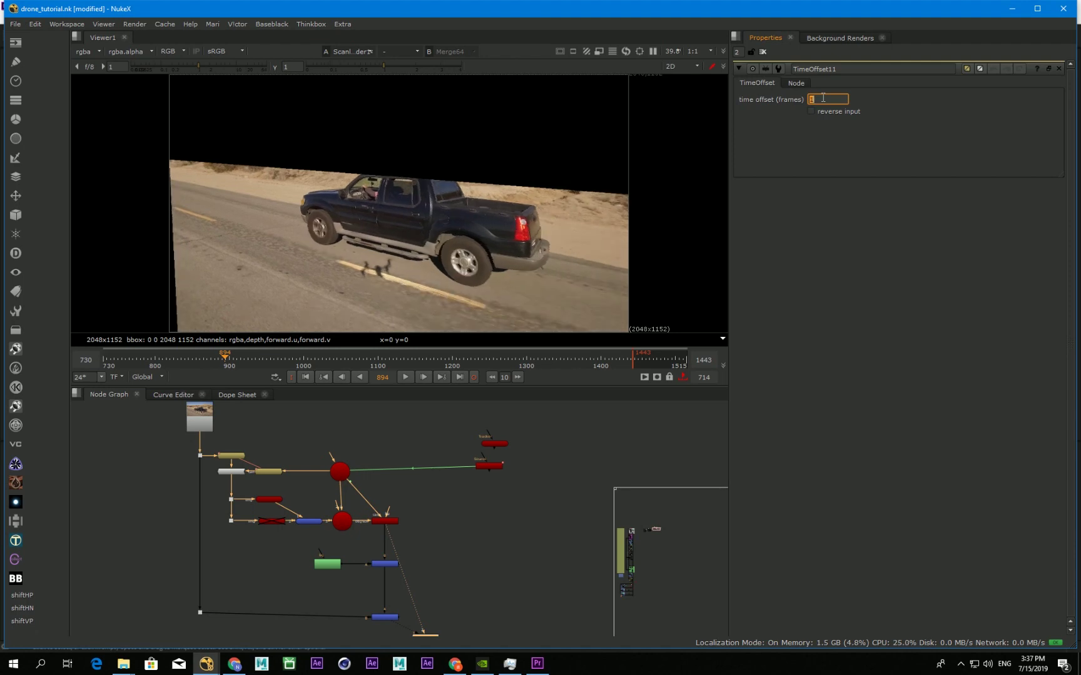
{"action": "key", "text": "Down"}
Step: View the final merge over the plate and set the time offset to 3 frames
{"action": "key", "text": "1"}
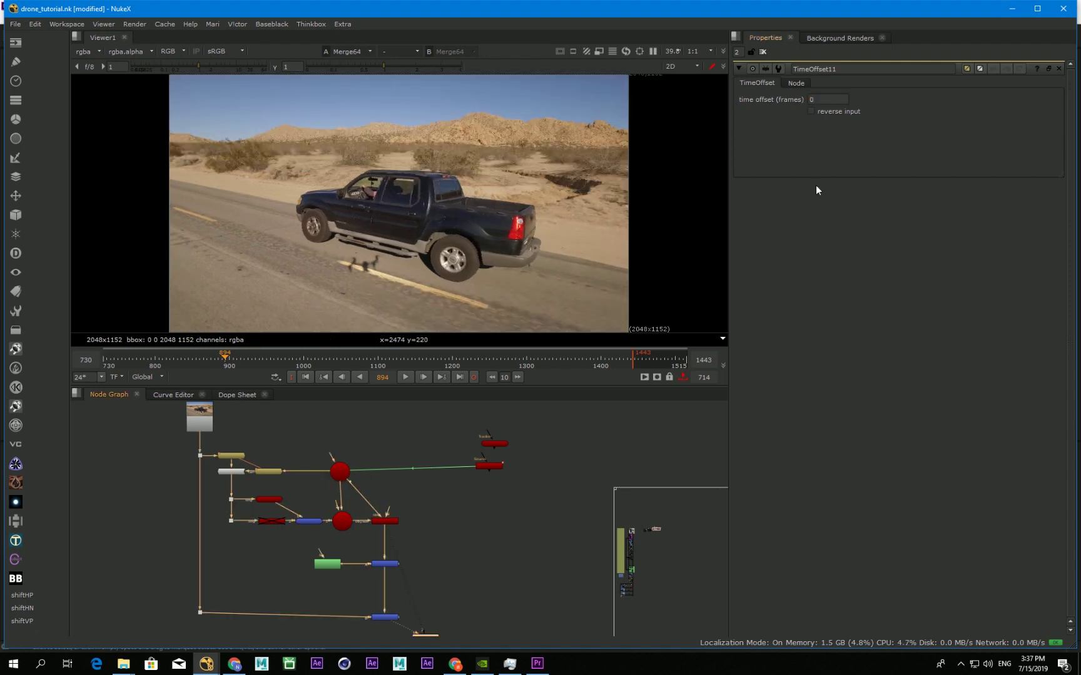
{"action": "left_click", "coordinate": [820, 101]}
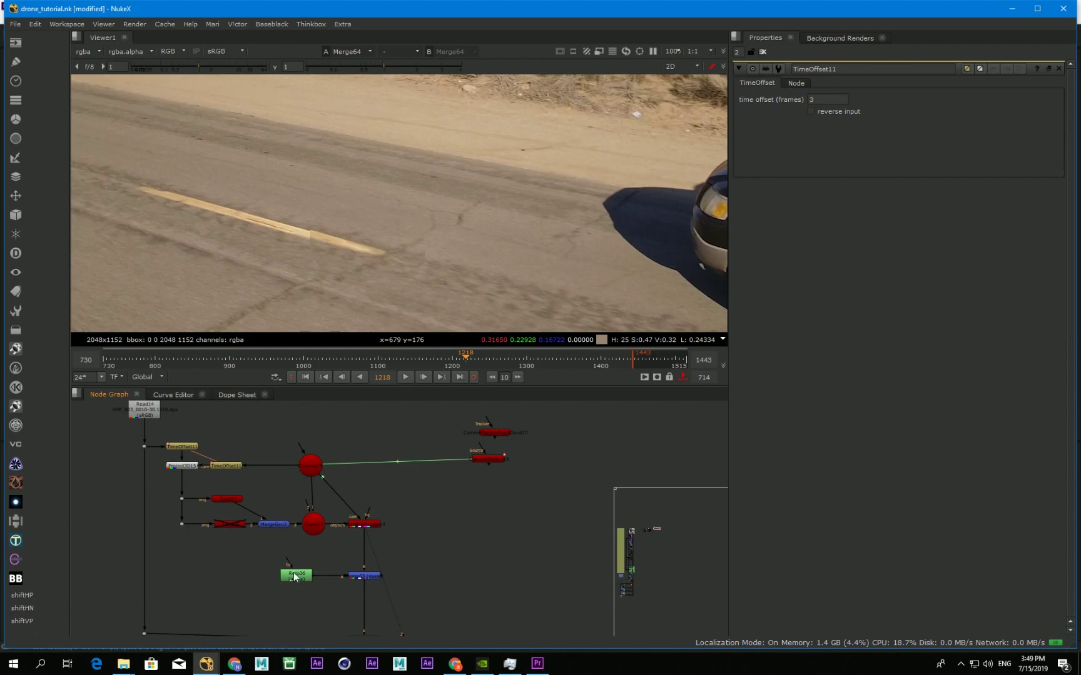
Step: Add a Blur node after the shadow roto and set its size to 15
{"action": "left_click", "coordinate": [294, 576]}
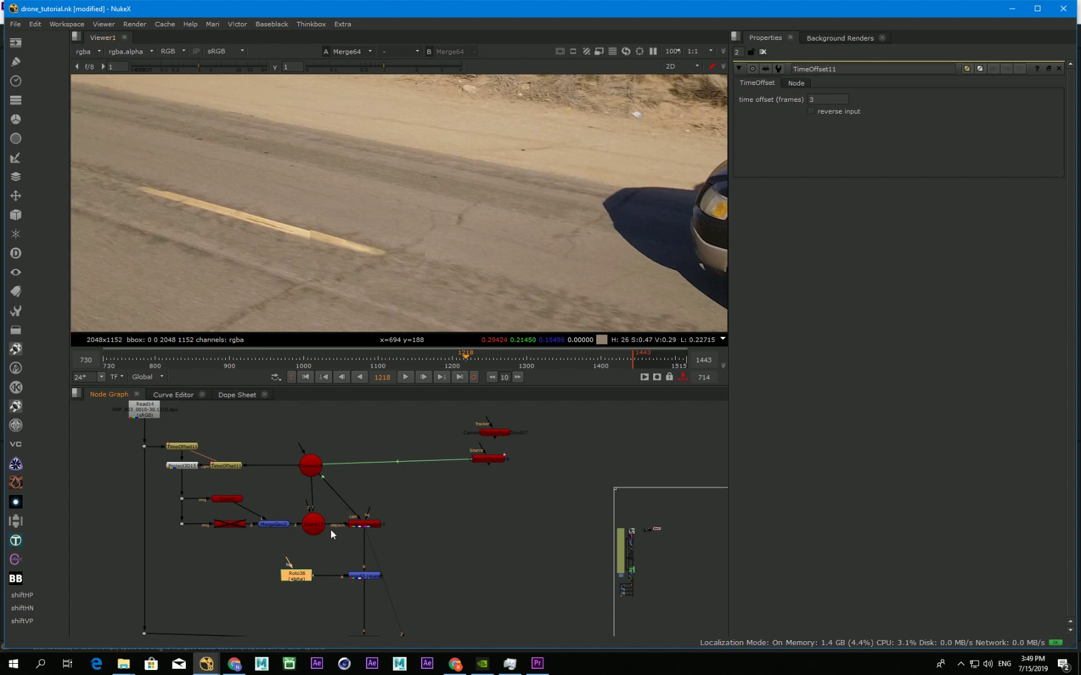
{"action": "key", "text": "b"}
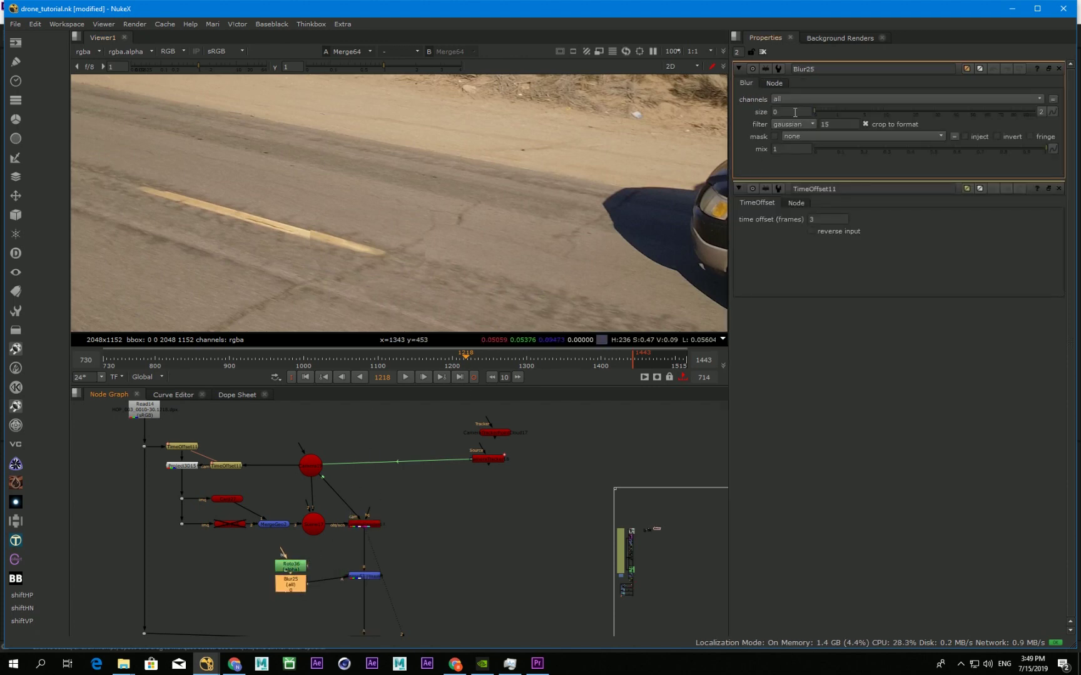
{"action": "left_click", "coordinate": [794, 112]}
{"action": "type", "text": "15"}
{"action": "key", "text": "Return"}
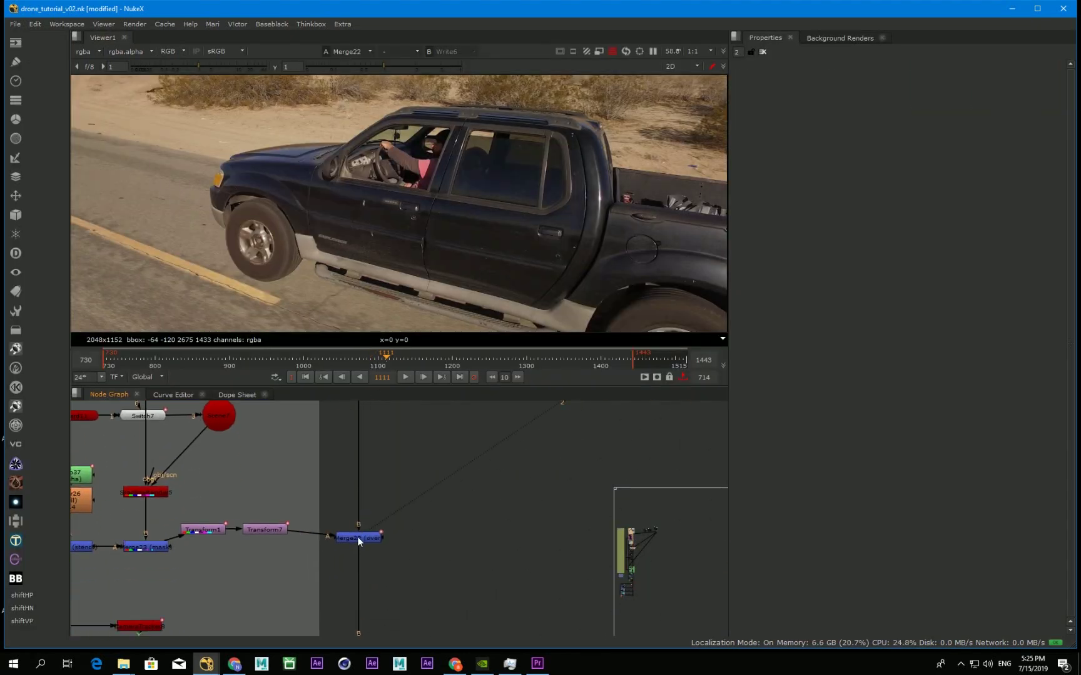
Step: Toggle the over merge that follows the two Transform nodes off and on to compare the shot with and without the patch
{"action": "left_click", "coordinate": [360, 539]}
{"action": "key", "text": "d"}
{"action": "key", "text": "d"}
{"action": "key", "text": "d"}
{"action": "key", "text": "d"}
{"action": "key", "text": "d"}
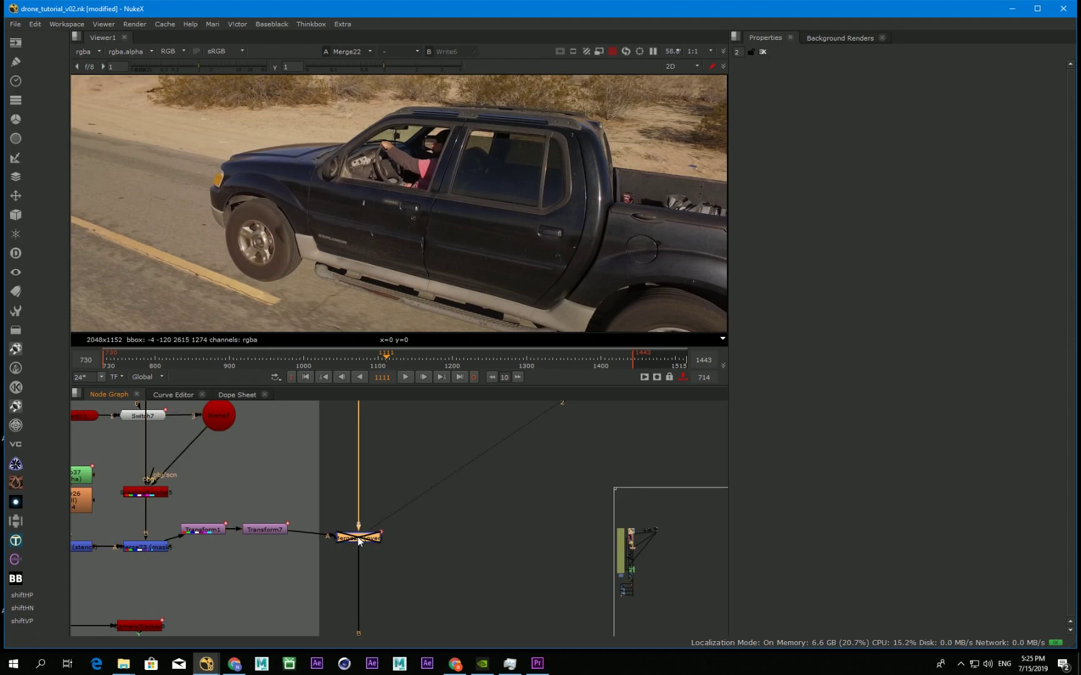